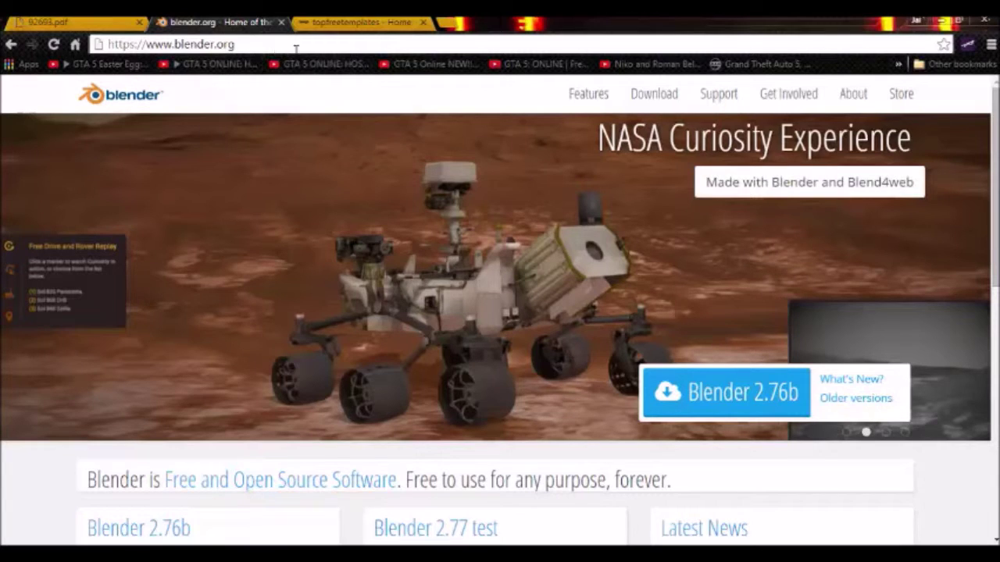
Step: Go from the blender.org home page to the Blender 2.76b download page
click(705, 404)
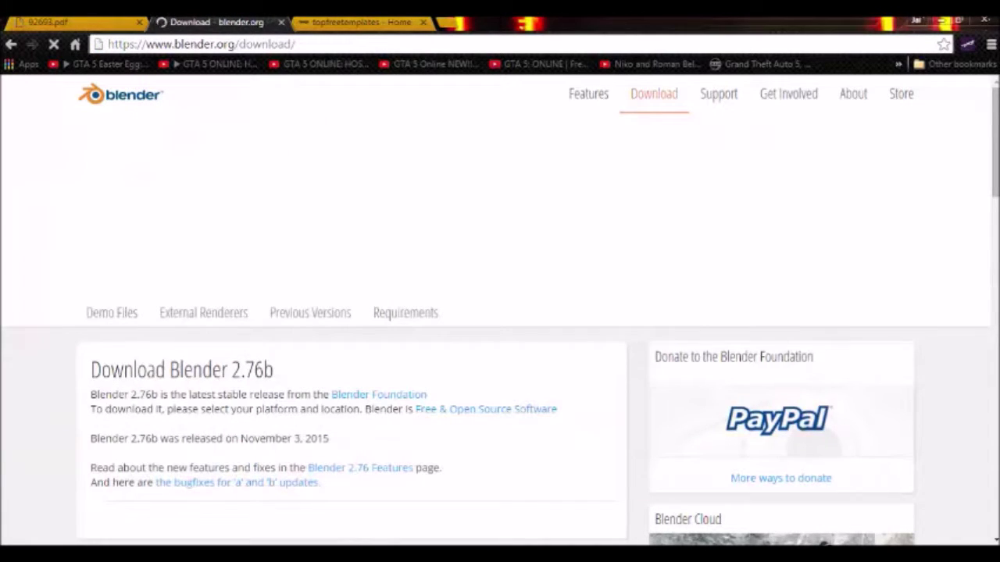
Step: Scroll to the Blender 2.76b Windows download options and bring up File Explorer on This PC
scroll(499, 313, down, 2)
scroll(500, 313, down, 2)
scroll(546, 224, down, 3)
scroll(547, 224, up, 1)
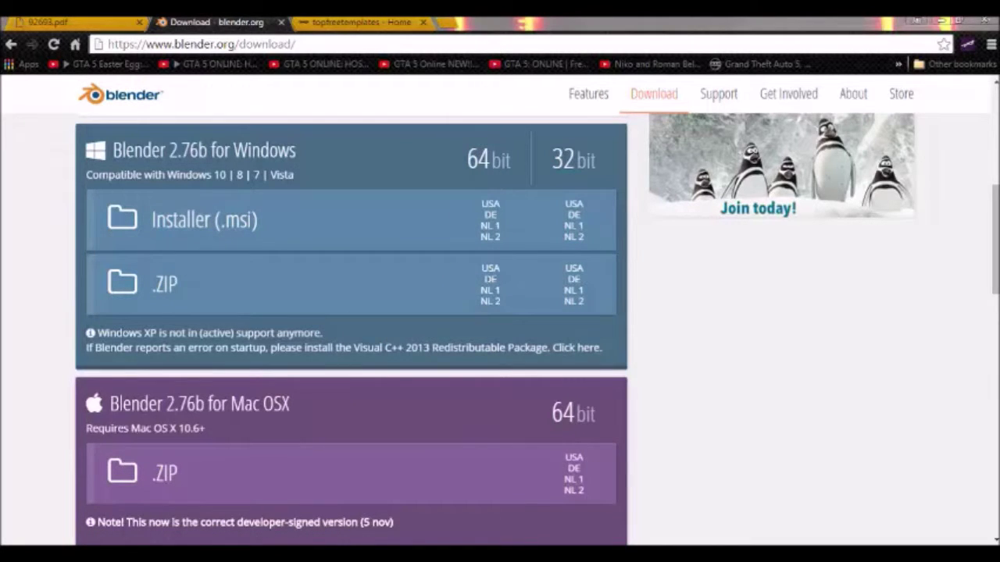
key(super+e)
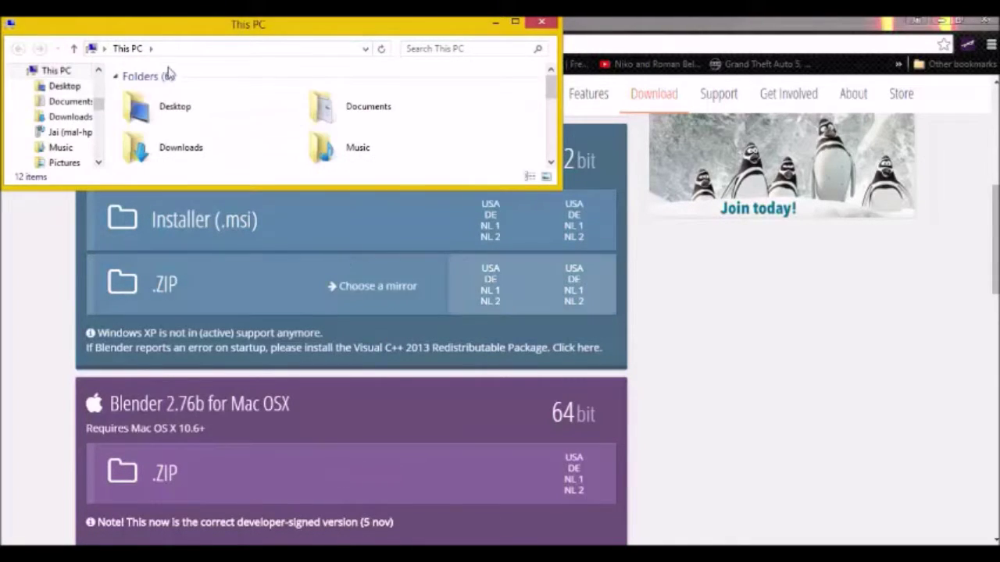
mouse_move(57, 70)
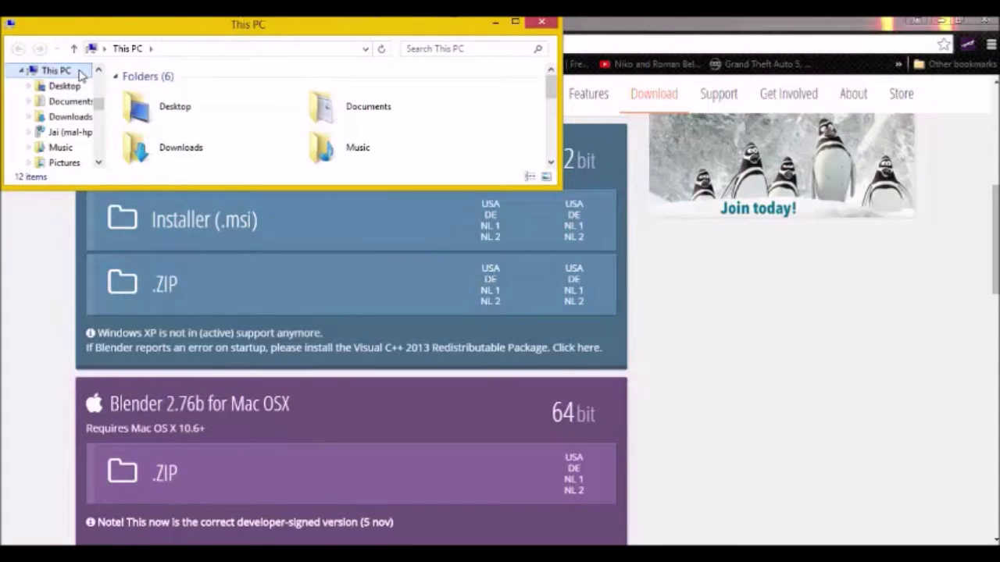
right_click(79, 73)
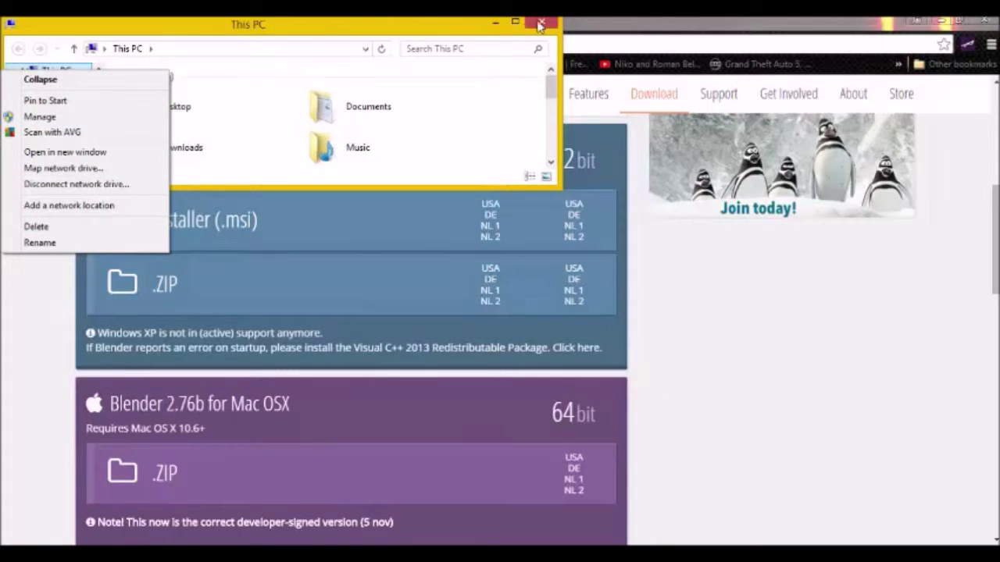
drag(549, 78, 546, 218)
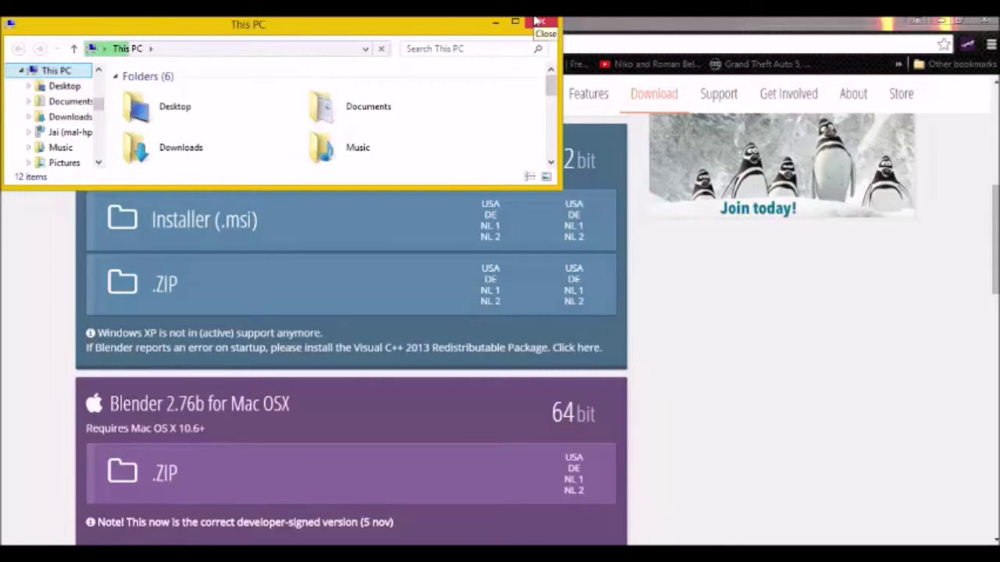
click(537, 20)
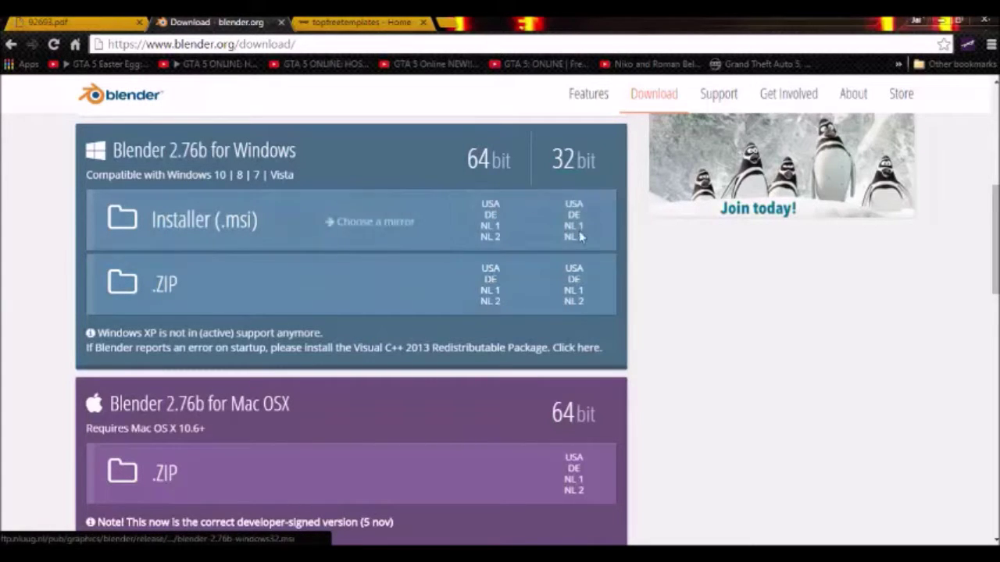
Step: Download the 64-bit Blender 2.76b .msi installer from the USA mirror, then close the blender.org tab
scroll(542, 427, down, 2)
scroll(542, 427, down, 2)
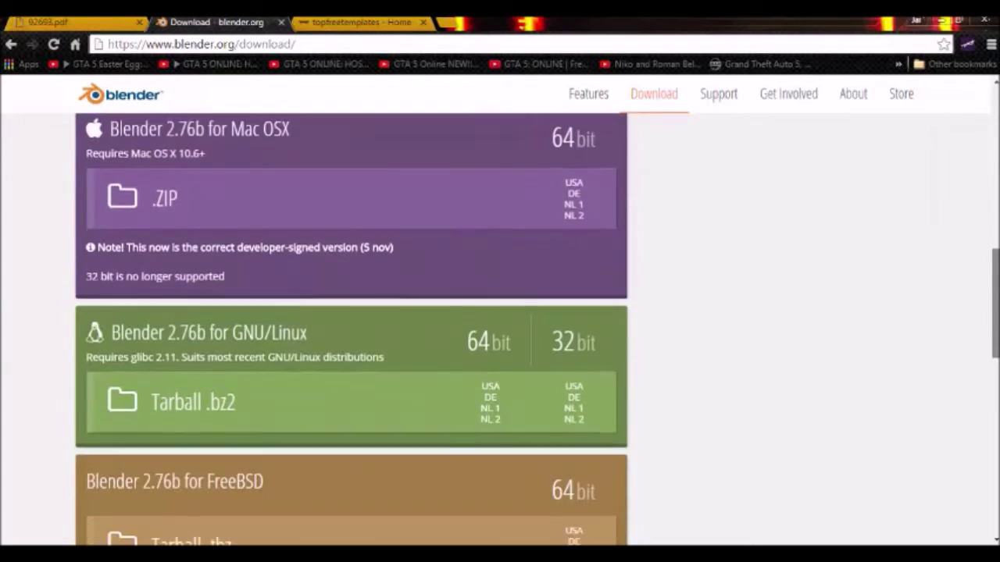
scroll(542, 427, down, 3)
scroll(731, 357, up, 1)
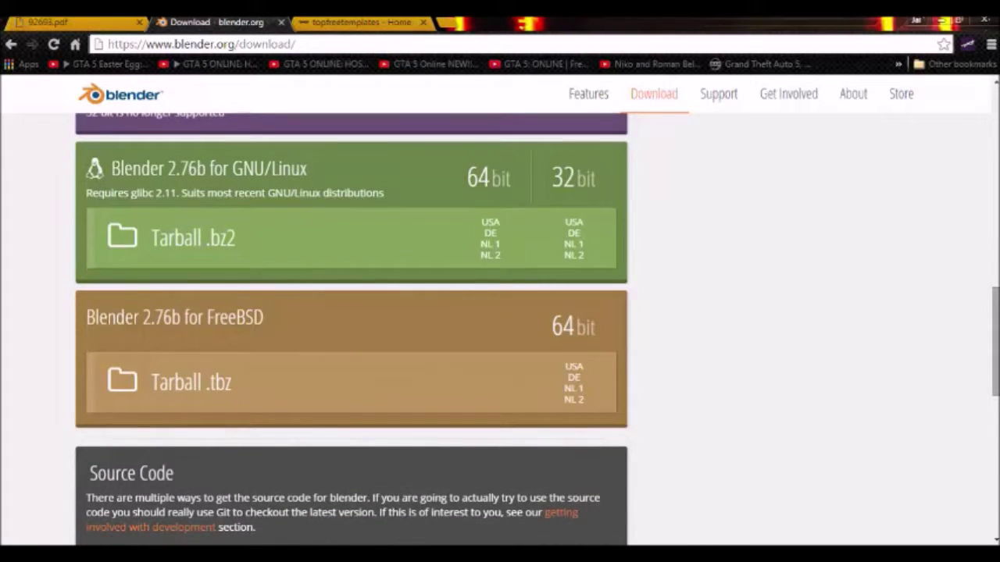
scroll(499, 328, down, 2)
scroll(500, 328, down, 3)
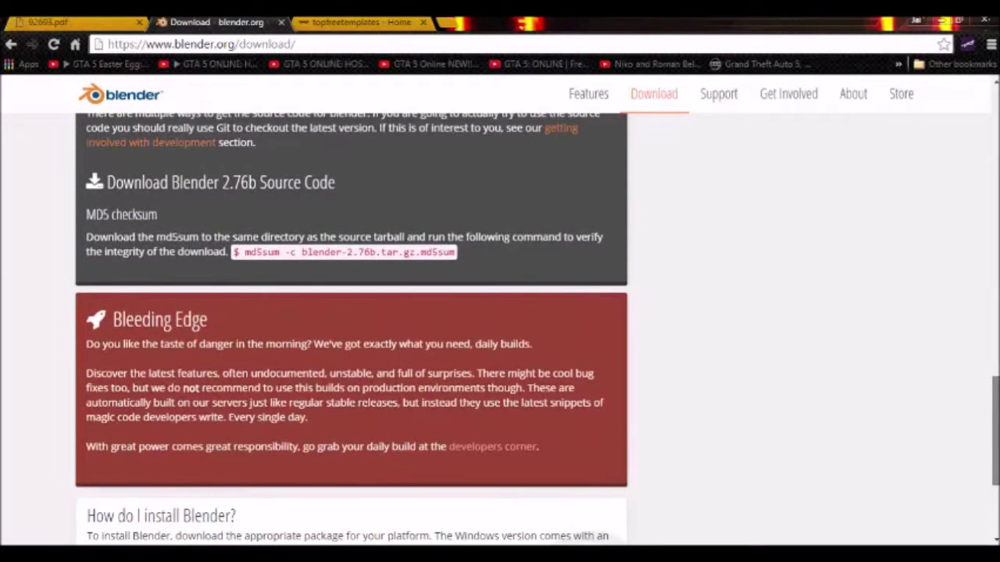
scroll(500, 328, up, 15)
scroll(500, 328, up, 4)
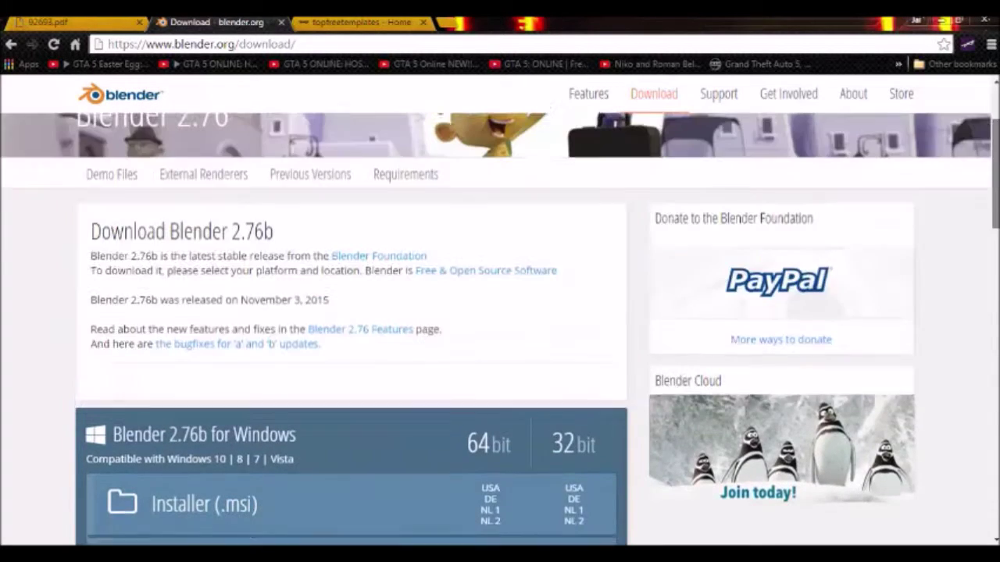
scroll(673, 398, down, 2)
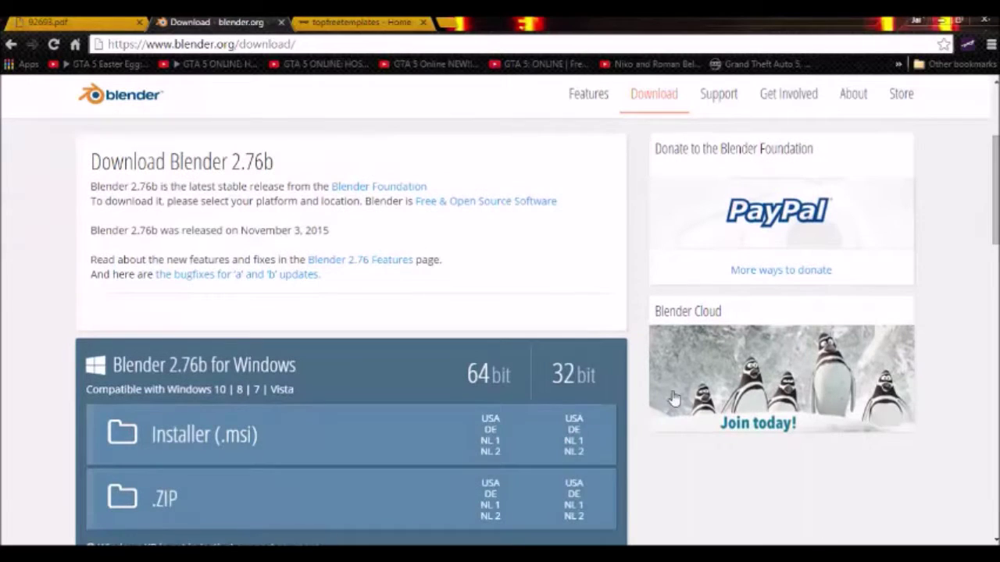
click(501, 426)
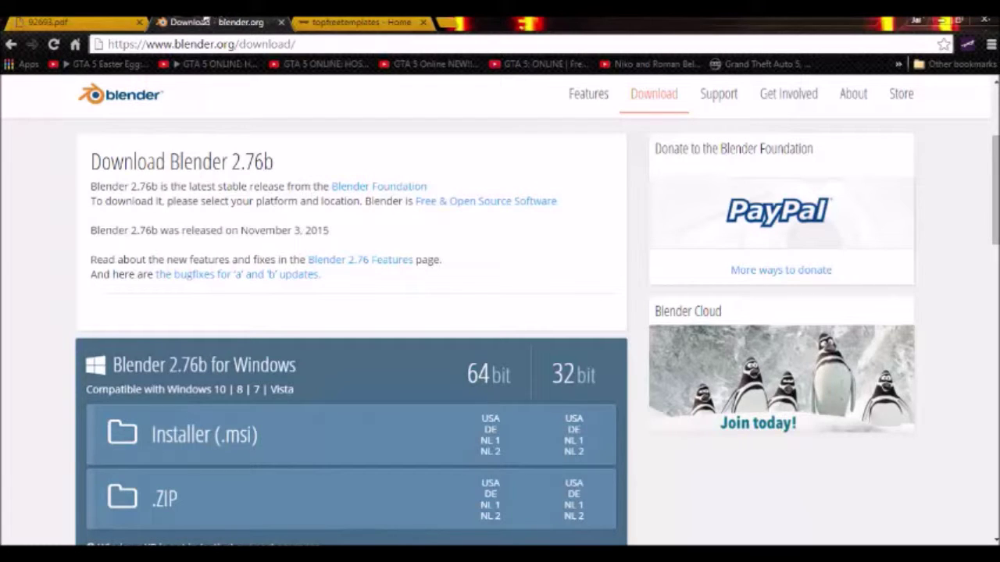
click(281, 22)
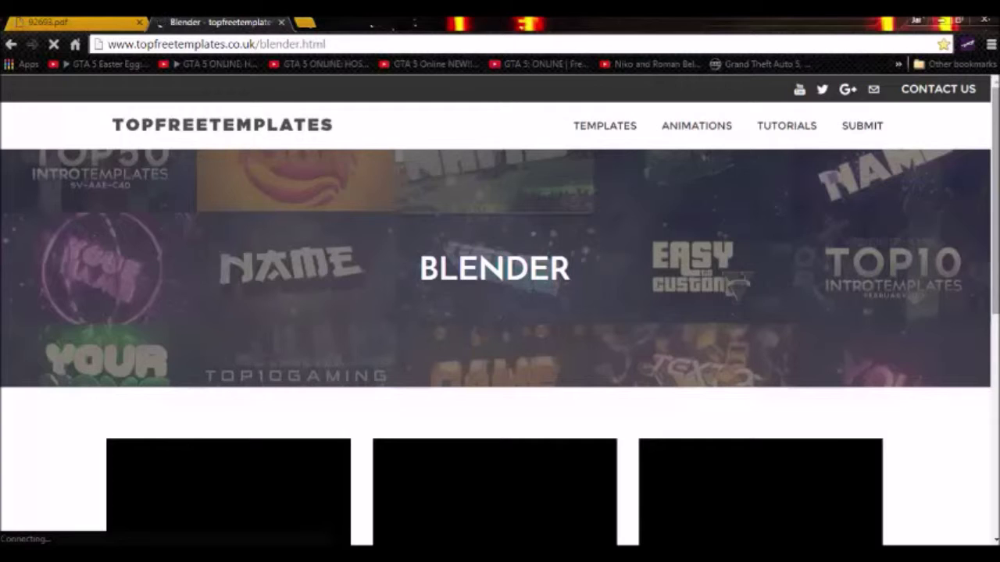
scroll(500, 312, down, 2)
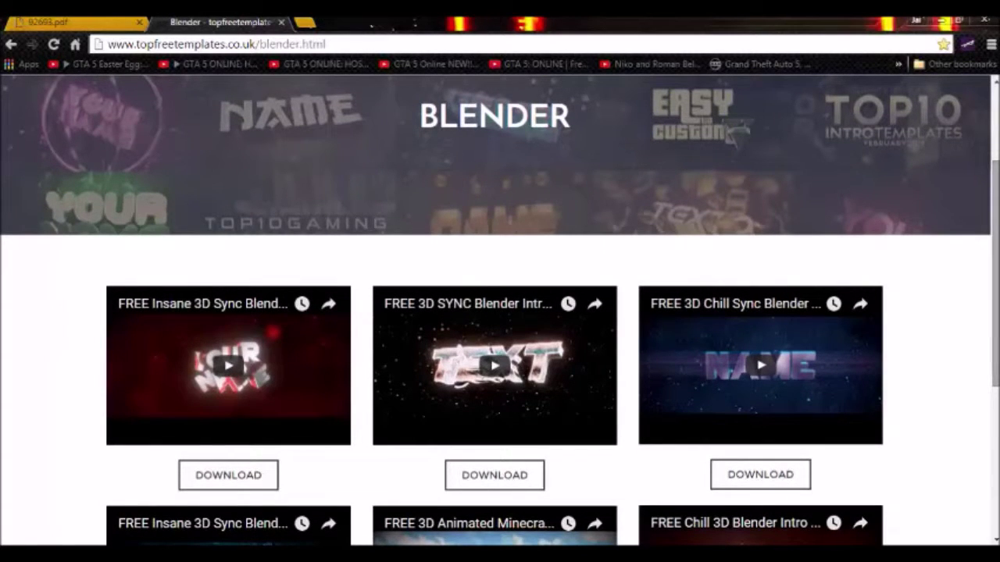
Step: Play and pause the first intro template's preview video
scroll(500, 313, down, 2)
scroll(500, 312, down, 2)
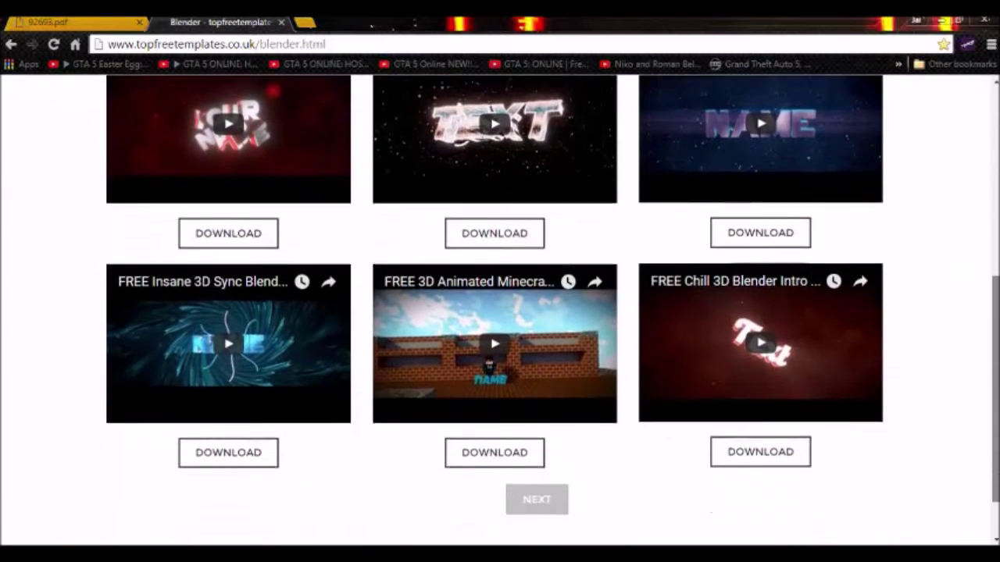
scroll(750, 291, up, 1)
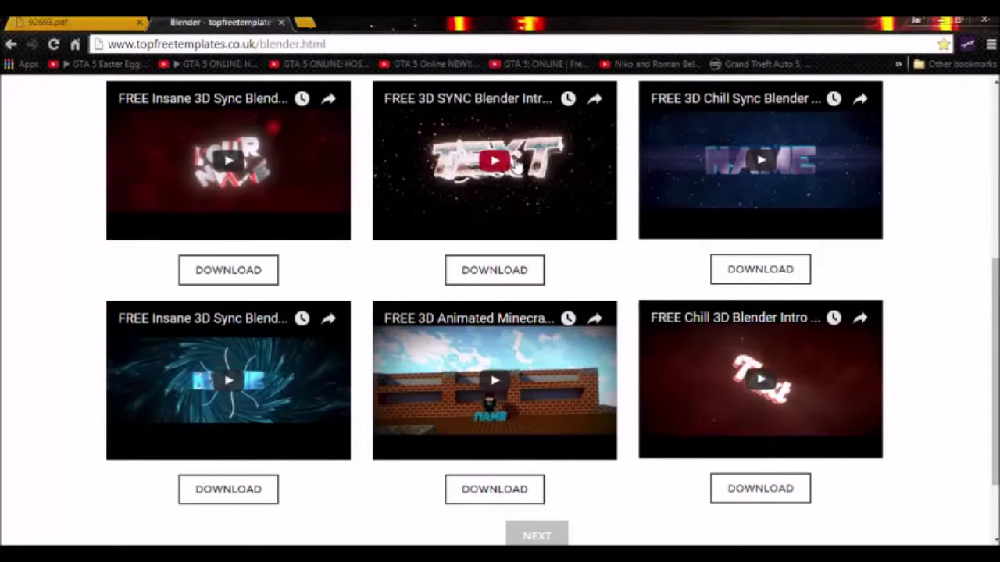
click(286, 169)
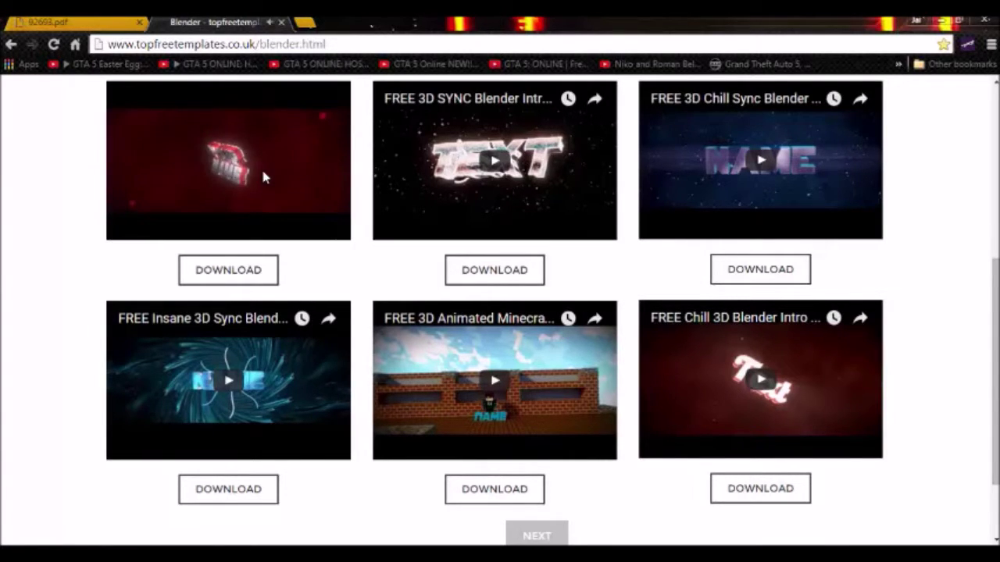
click(255, 162)
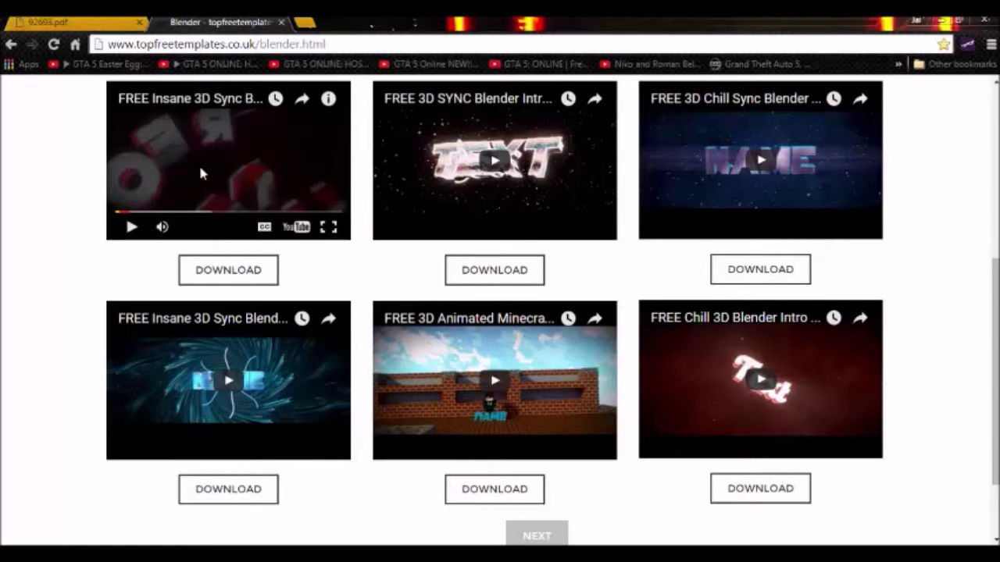
Step: Preview the lower-left template, then open its Intro 587 download page
click(211, 381)
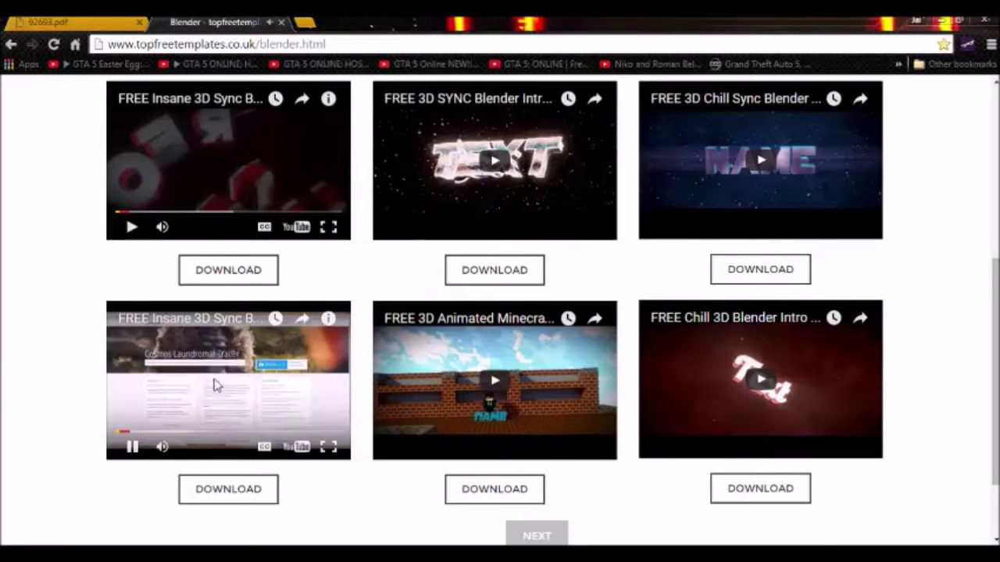
click(217, 385)
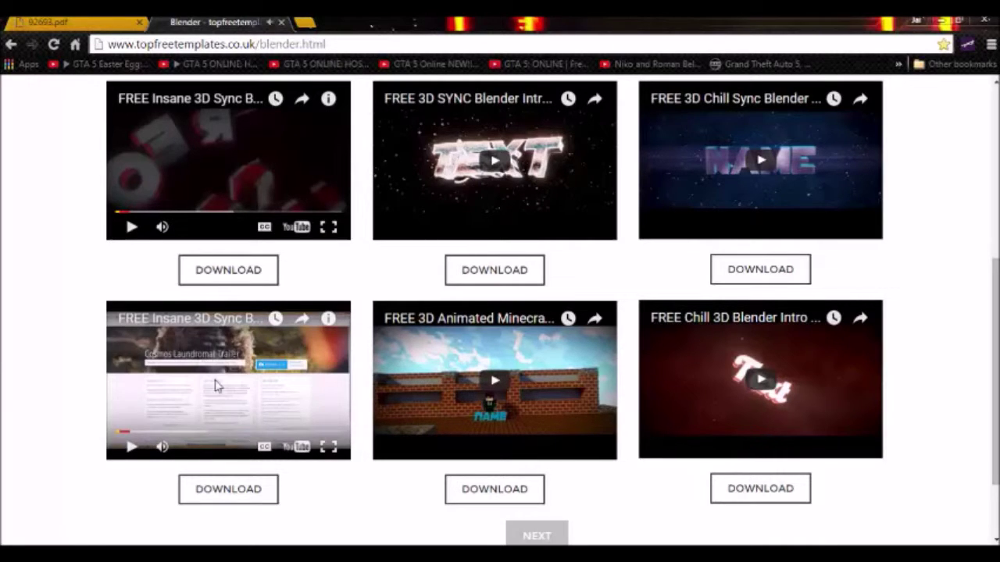
click(222, 495)
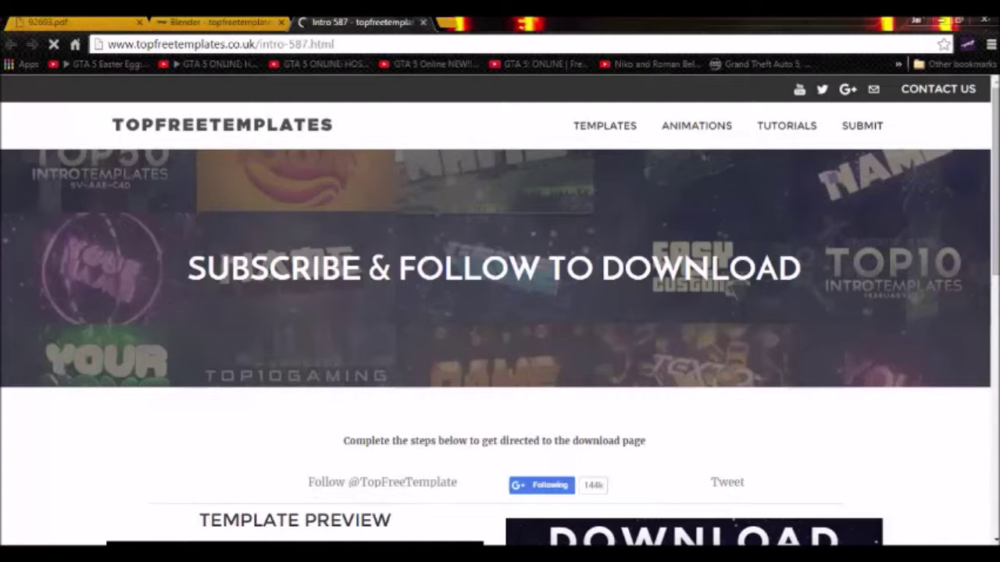
Step: Scroll the Intro 587 page and follow its download banner to MediaFire's NewNow2.blend page
drag(997, 159, 996, 208)
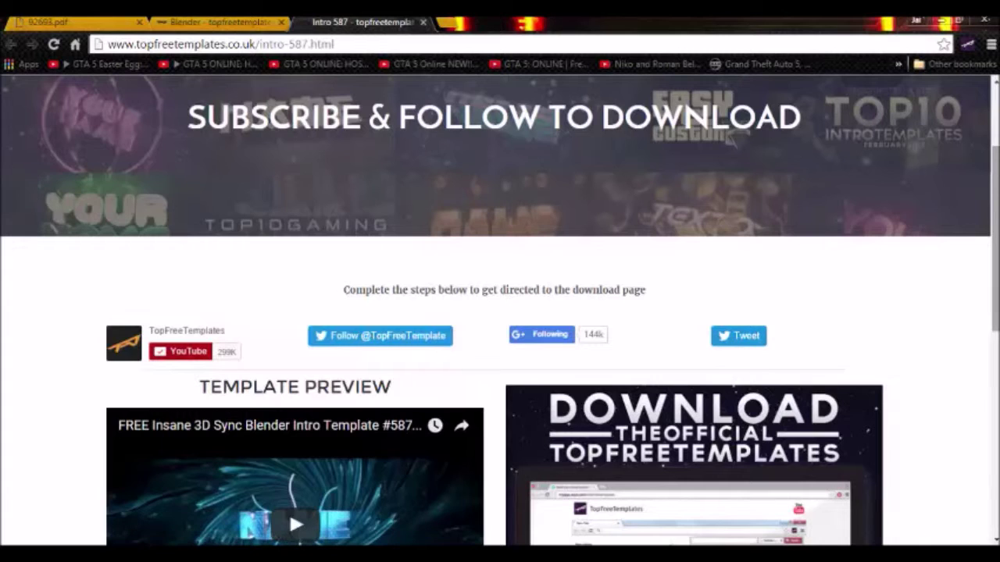
scroll(730, 139, down, 2)
scroll(731, 139, down, 2)
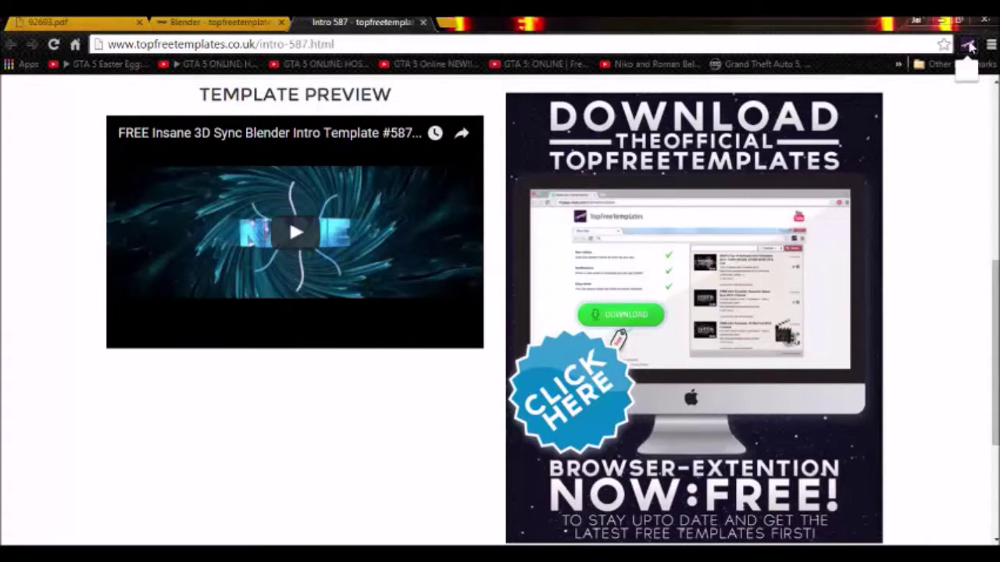
click(968, 45)
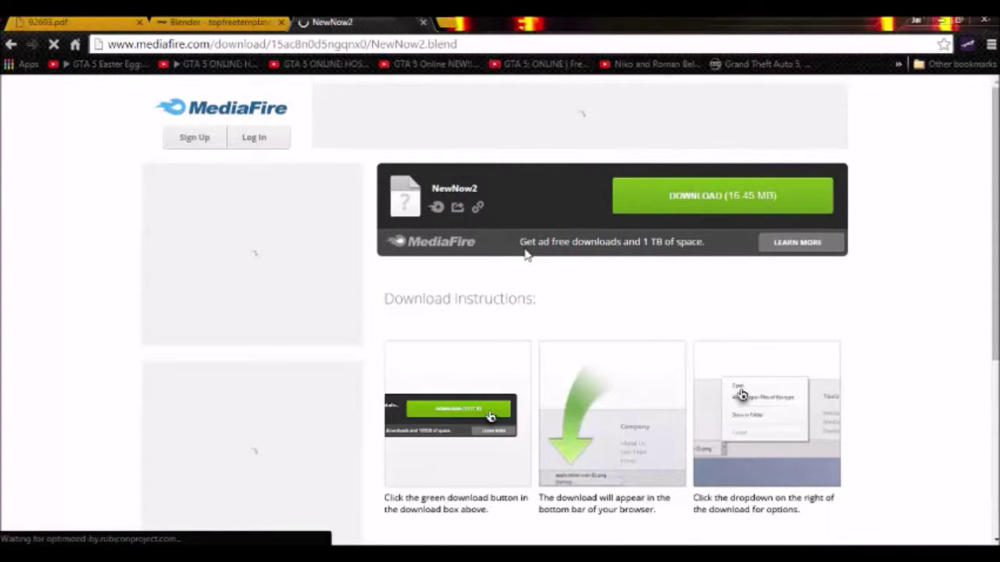
Step: Search Google for 'winrar' in a new tab and open the rarlab.com downloads result
click(452, 21)
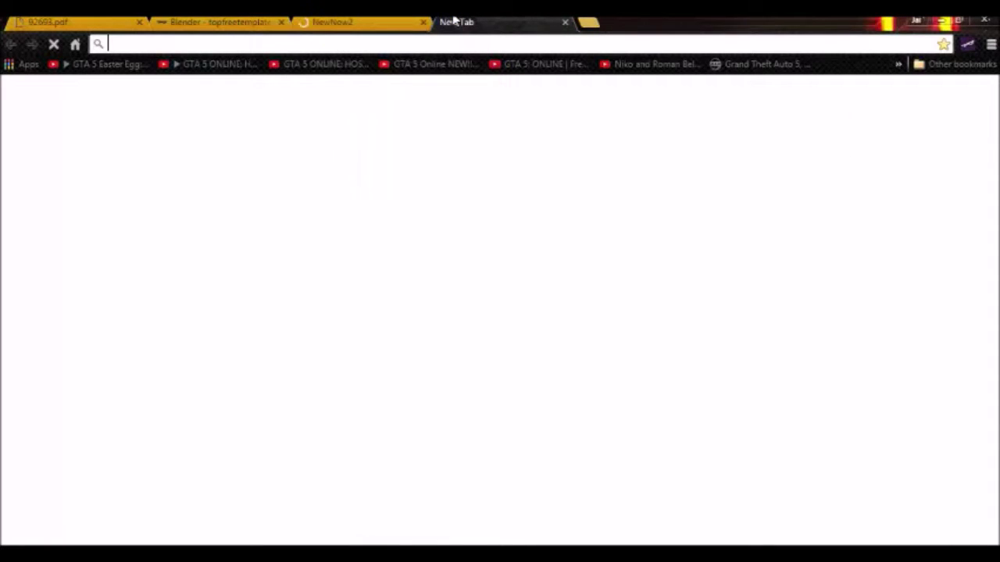
text(winrar)
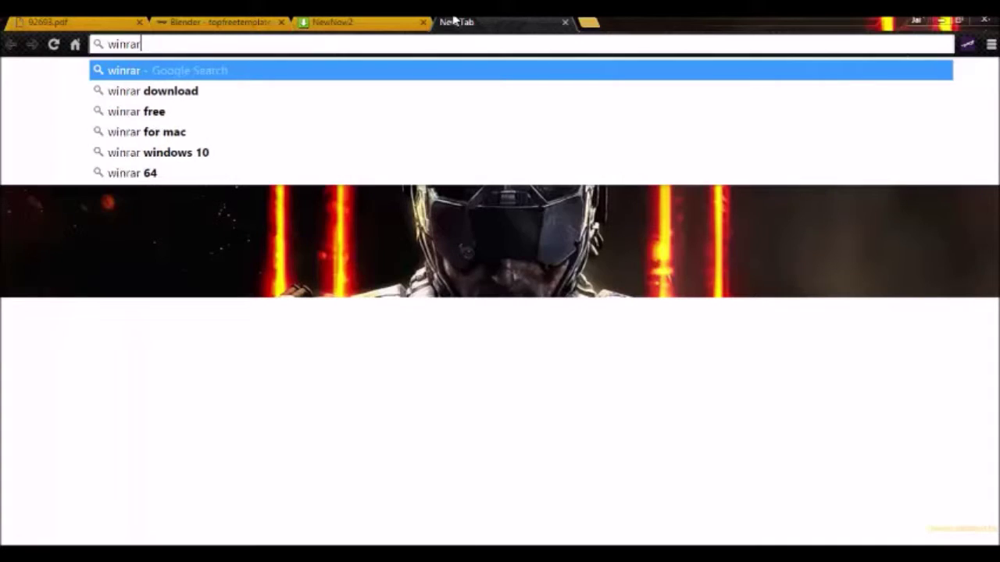
key(Return)
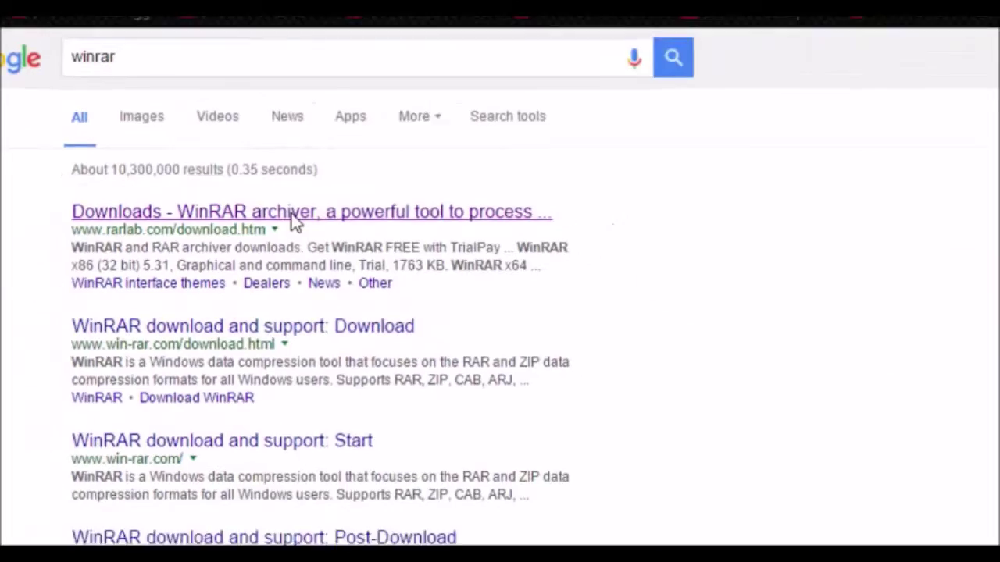
click(411, 274)
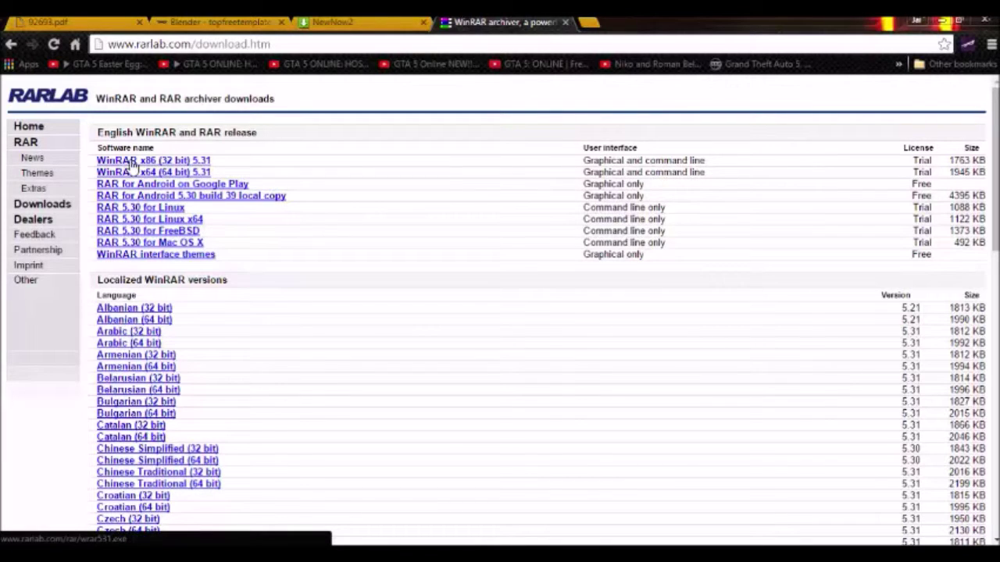
Step: Download WinRAR x64 5.31, then return to the MediaFire NewNow2.blend tab
click(197, 173)
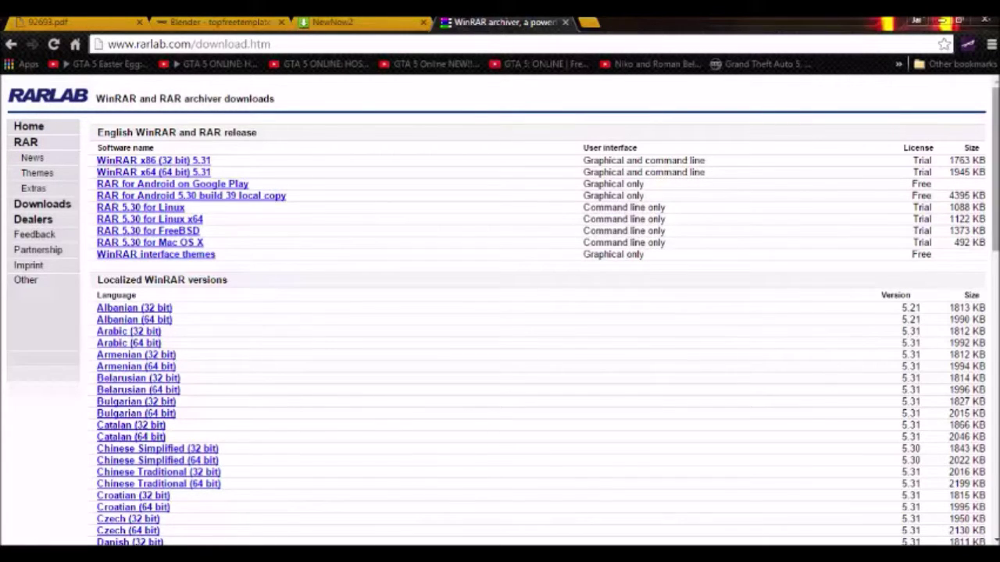
drag(995, 172, 995, 279)
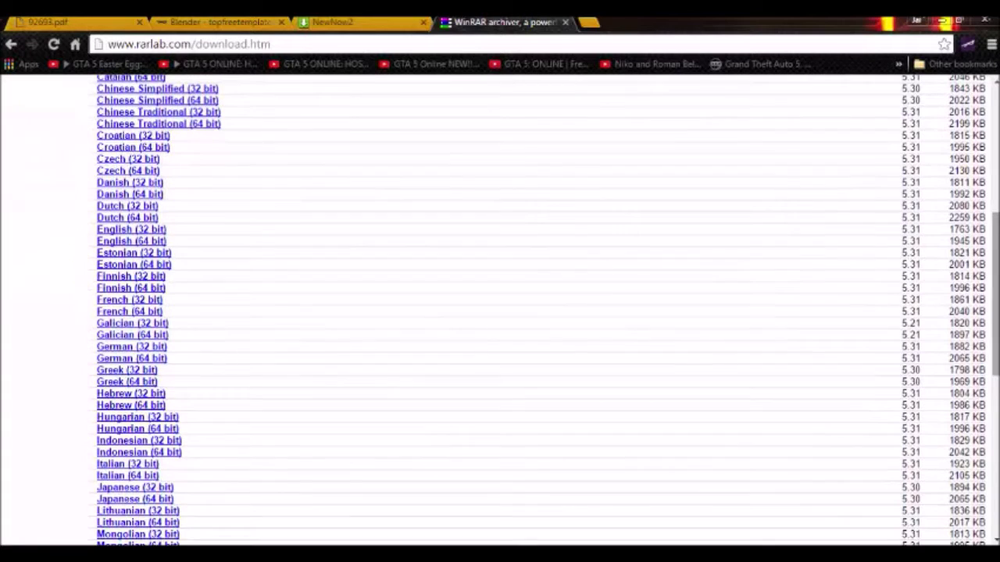
scroll(880, 283, up, 5)
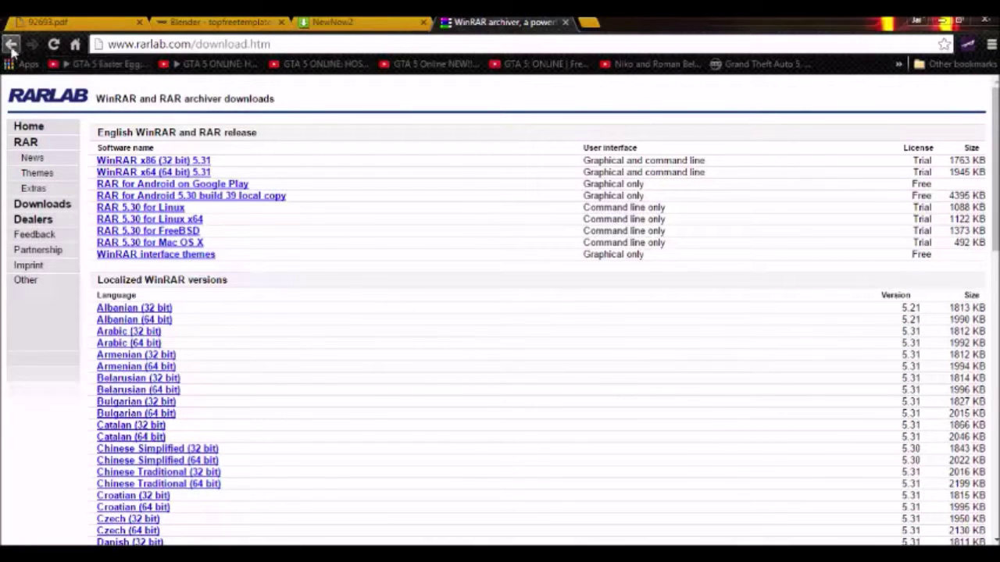
click(566, 23)
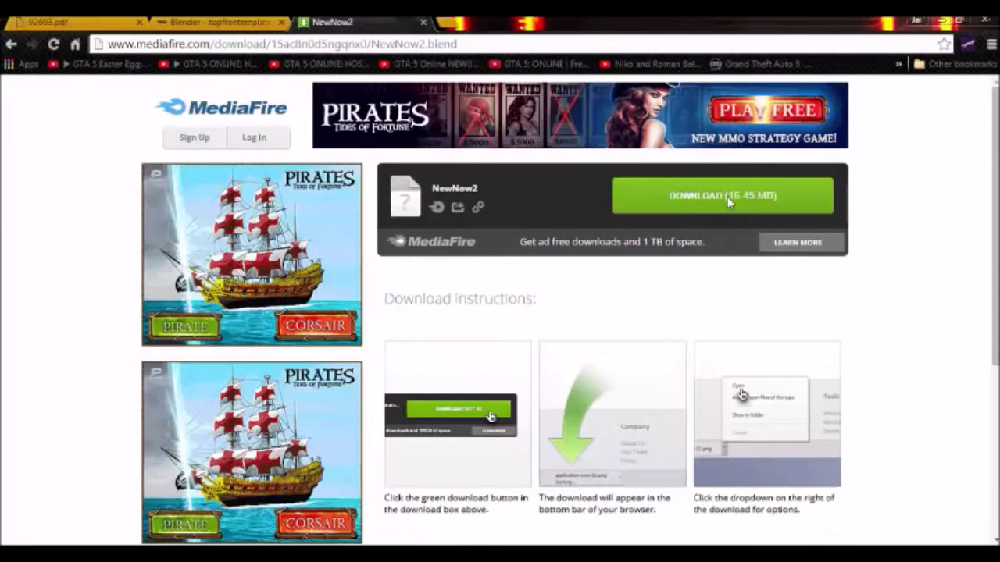
Step: Download NewNow2.blend from MediaFire, dismiss the ad popup, and show the file in Downloads
click(727, 196)
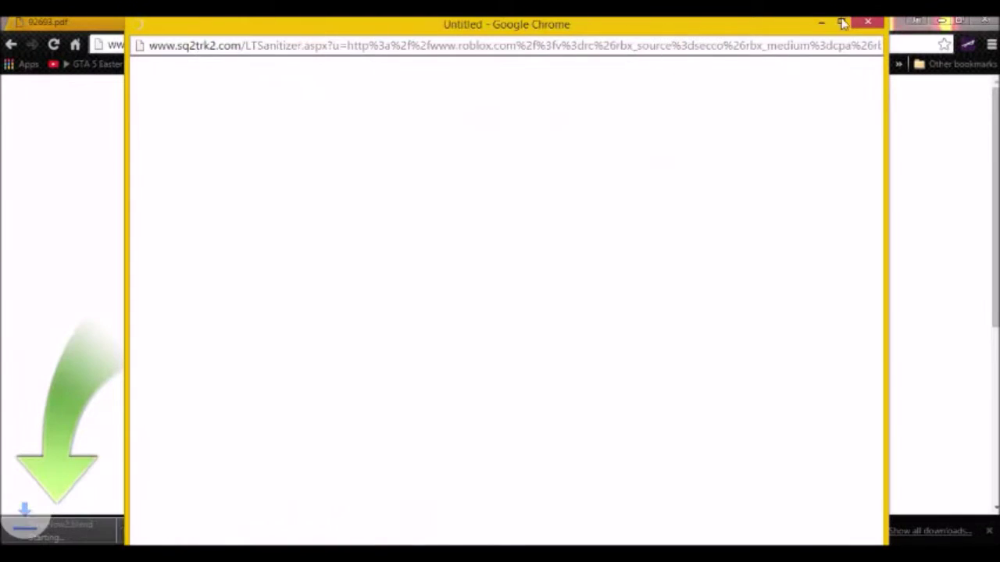
click(867, 28)
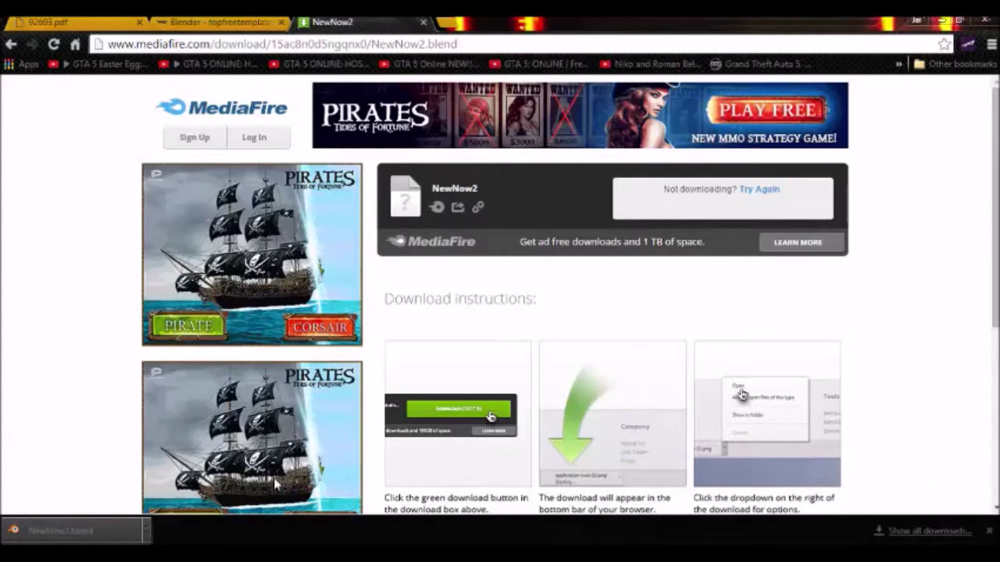
click(147, 531)
click(178, 492)
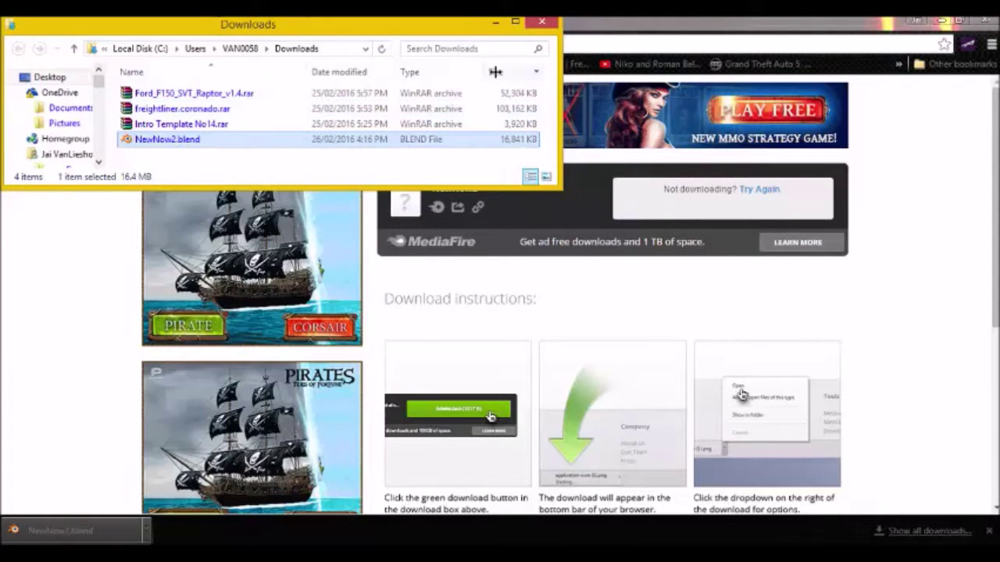
Step: Move NewNow2.blend from Downloads onto the desktop and launch it in Blender
click(914, 21)
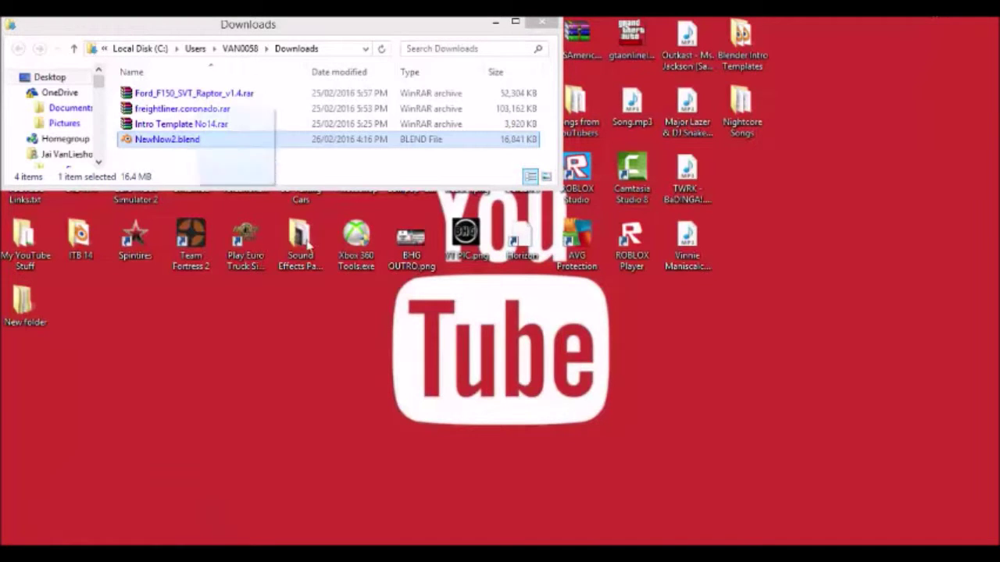
drag(195, 149, 449, 403)
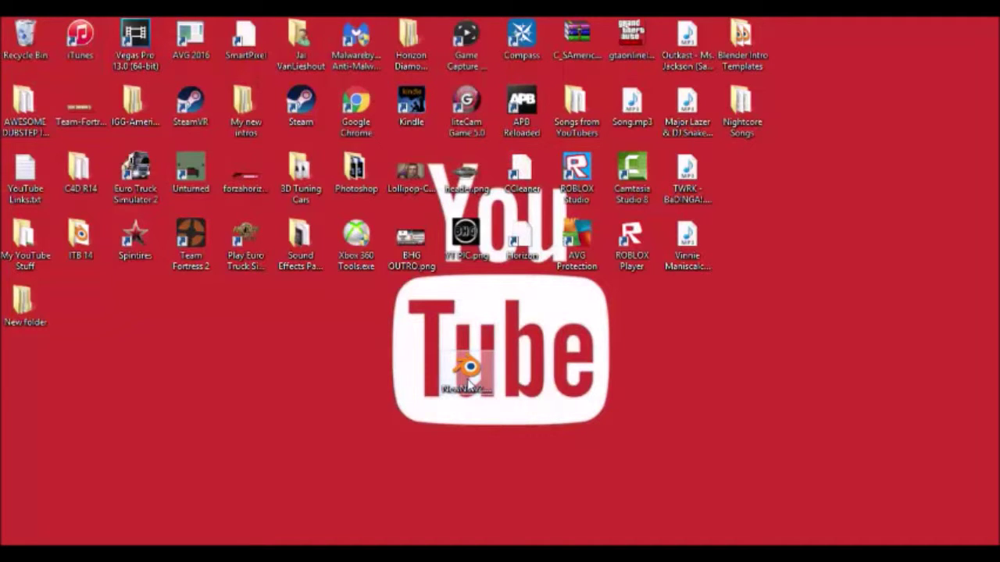
click(467, 380)
double_click(467, 378)
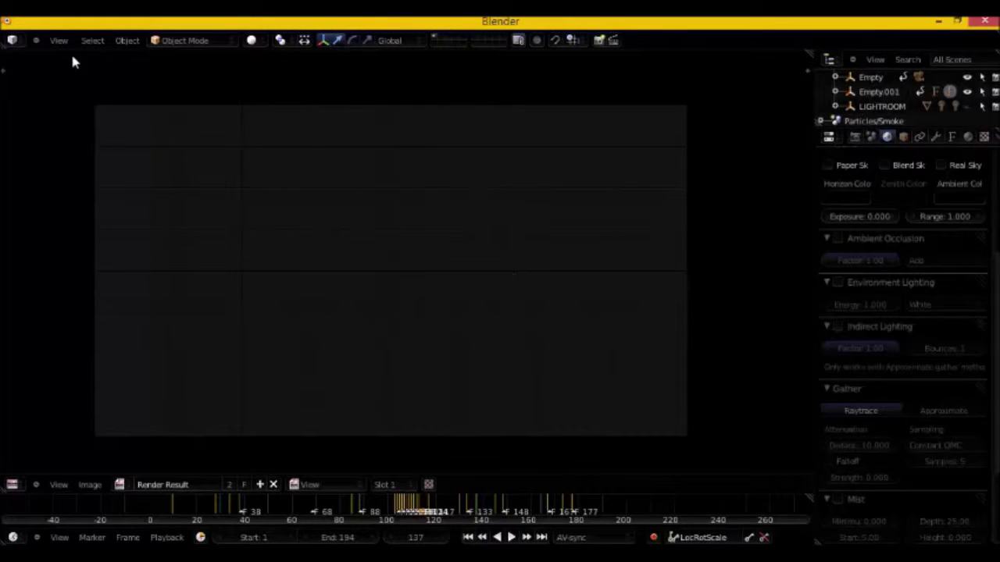
Step: Switch an area to the Info editor and open NewNow2.blend from the Desktop folder
click(12, 39)
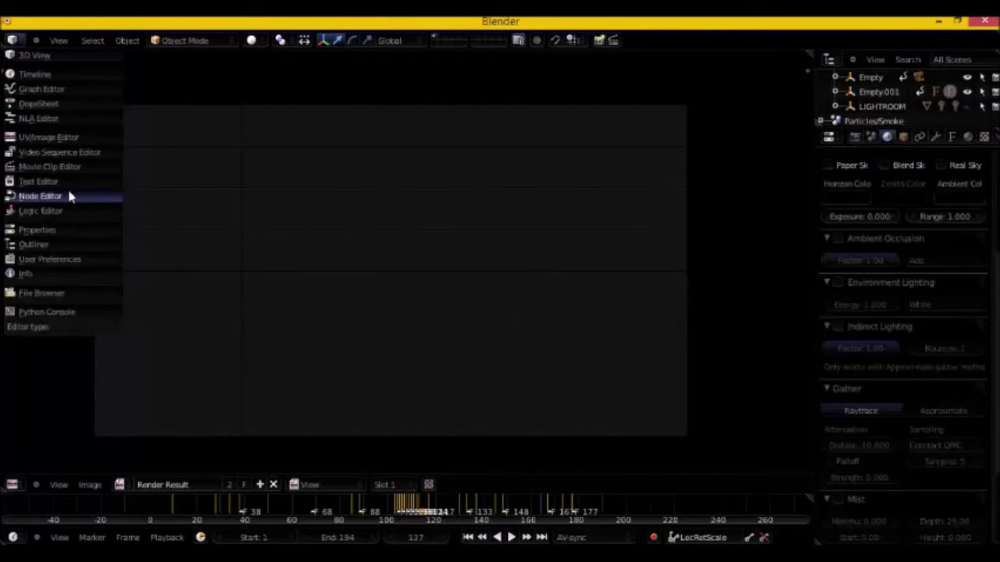
click(46, 272)
click(56, 40)
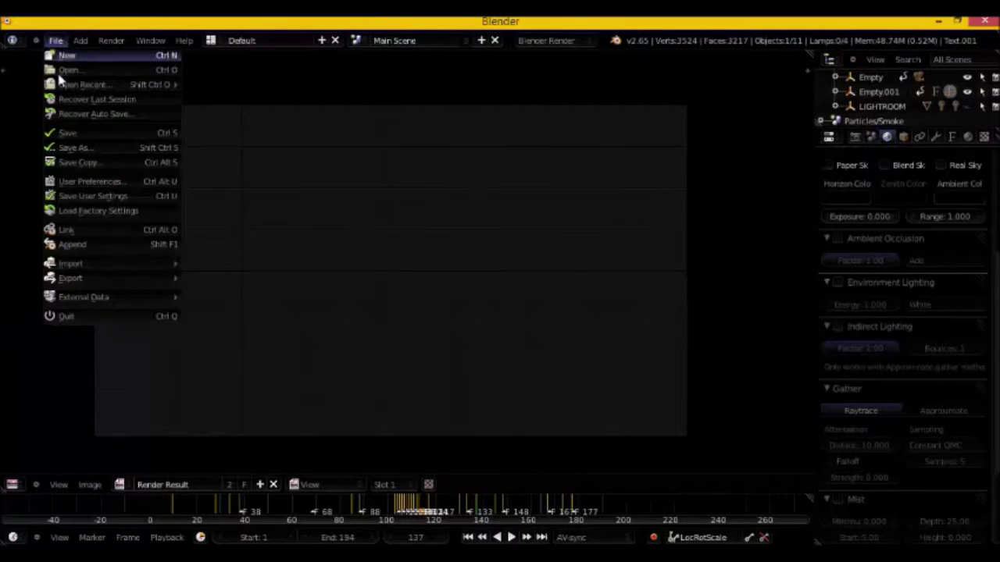
click(62, 68)
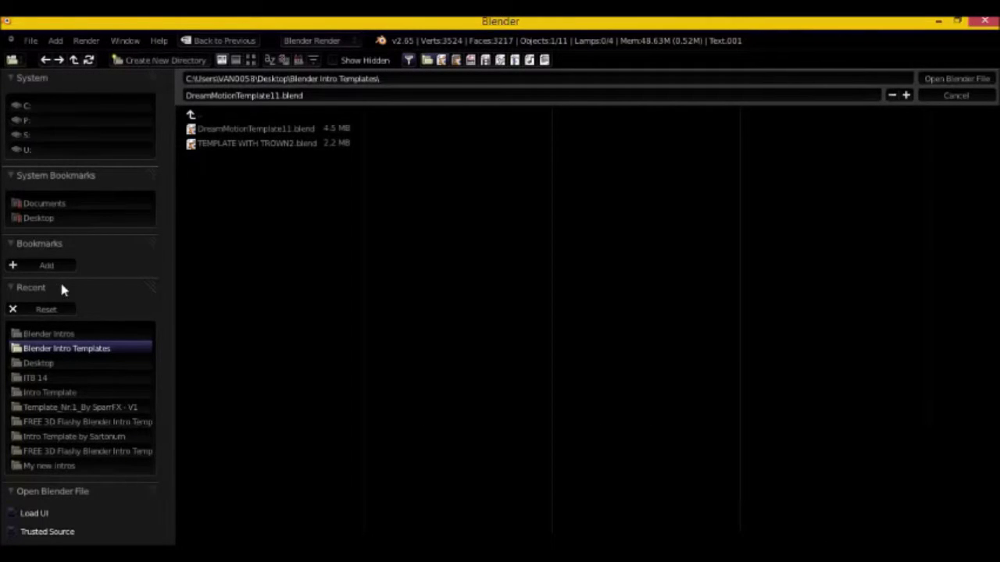
click(37, 218)
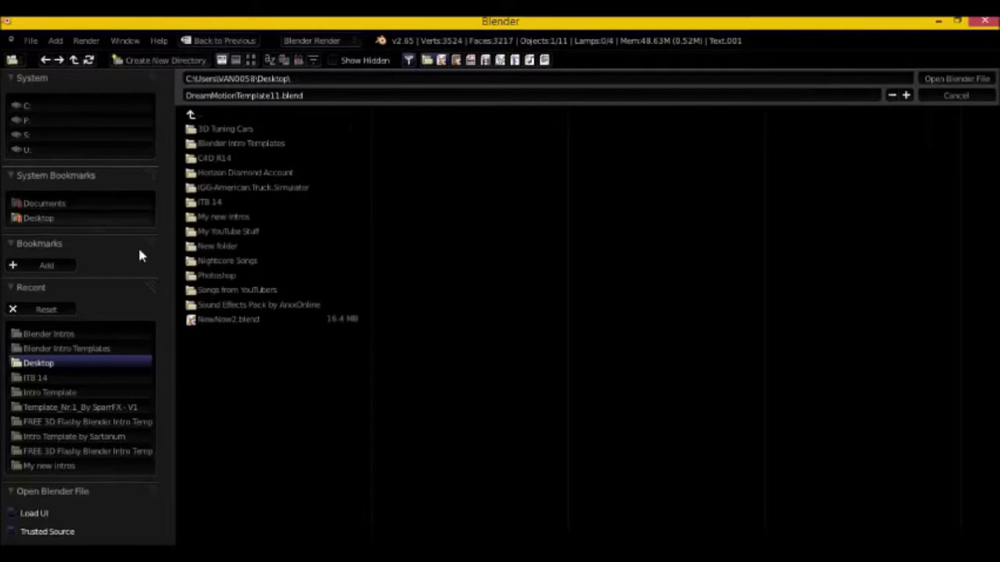
click(235, 318)
click(960, 79)
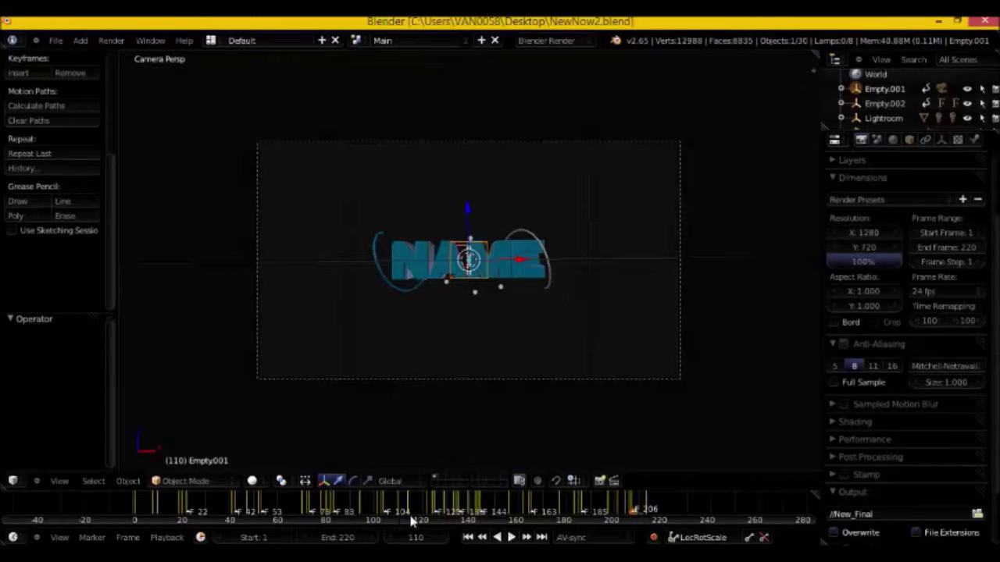
Step: Play the intro from frame 0, pause near frame 155, and select the grey Text.001 object
drag(537, 523, 45, 523)
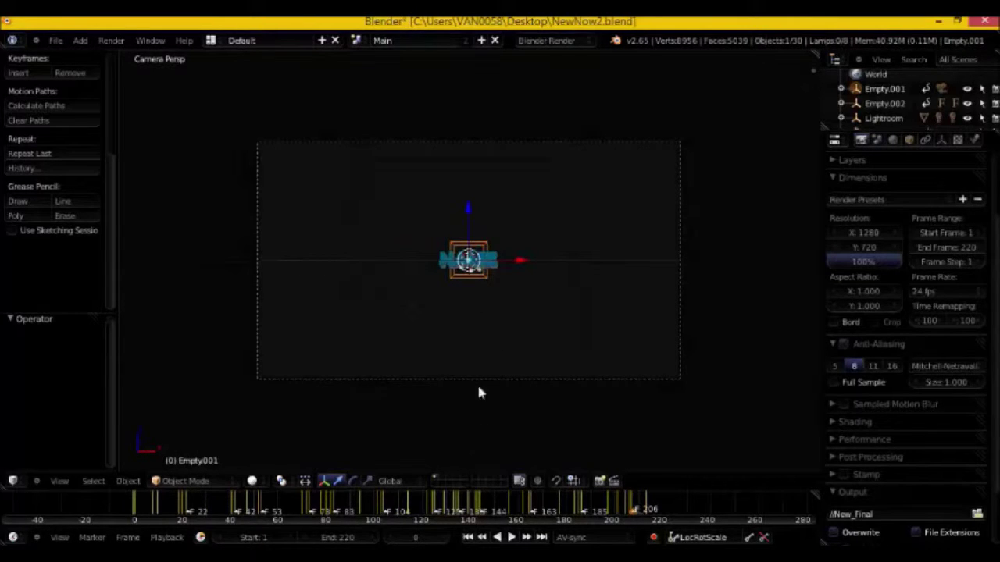
click(510, 537)
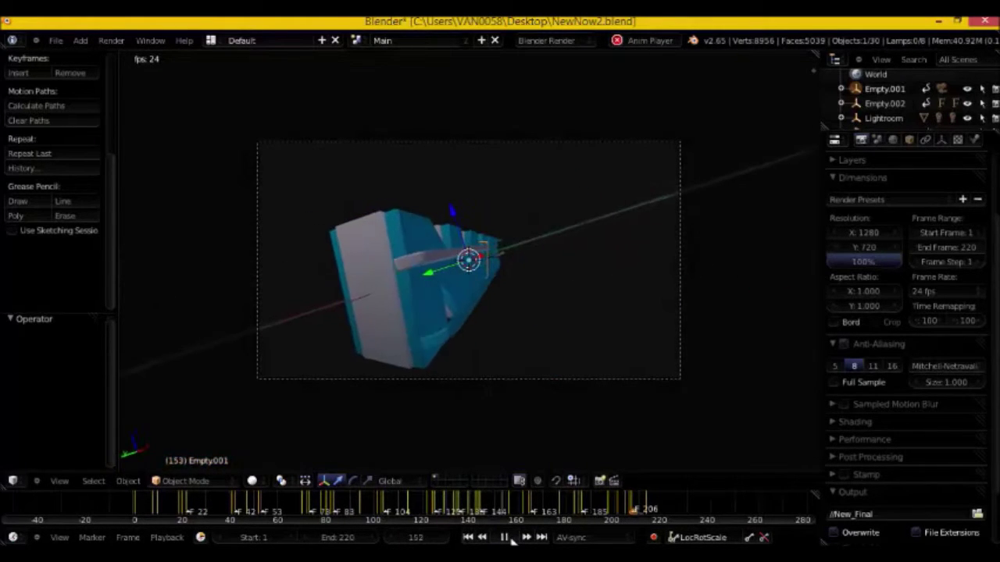
click(509, 538)
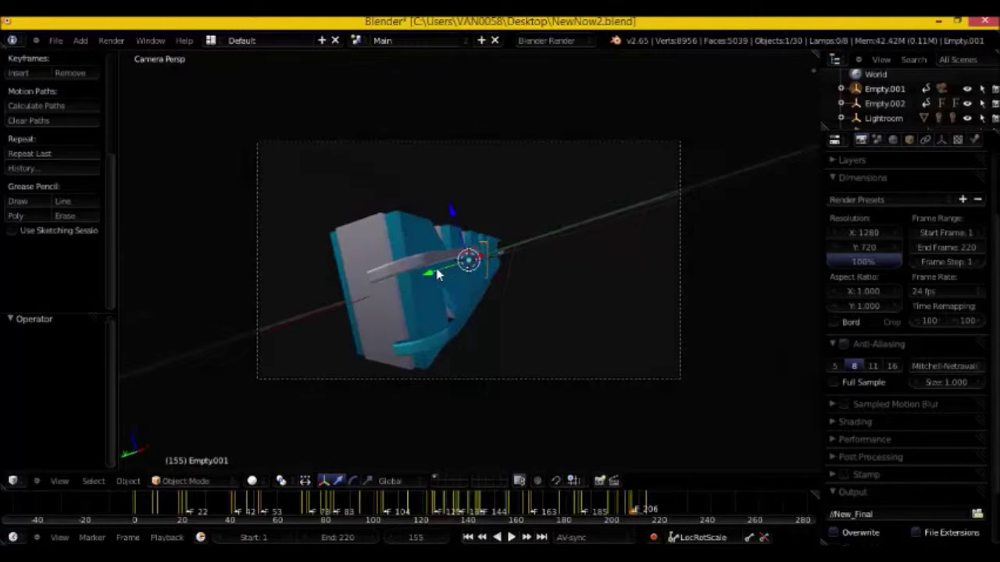
right_click(430, 294)
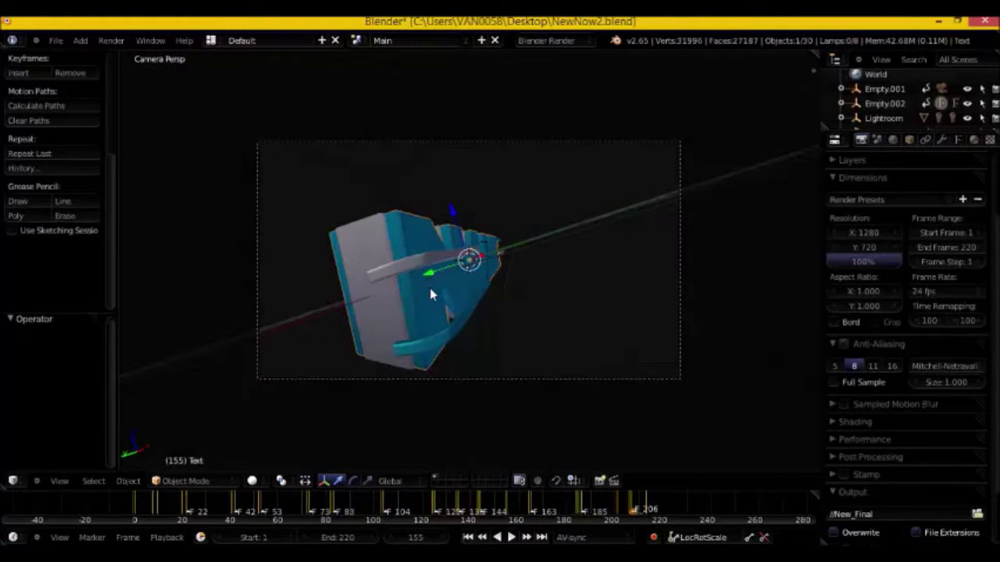
right_click(425, 282)
Step: Delete the blue Text object's old letters and type the new title in their place
key(Tab)
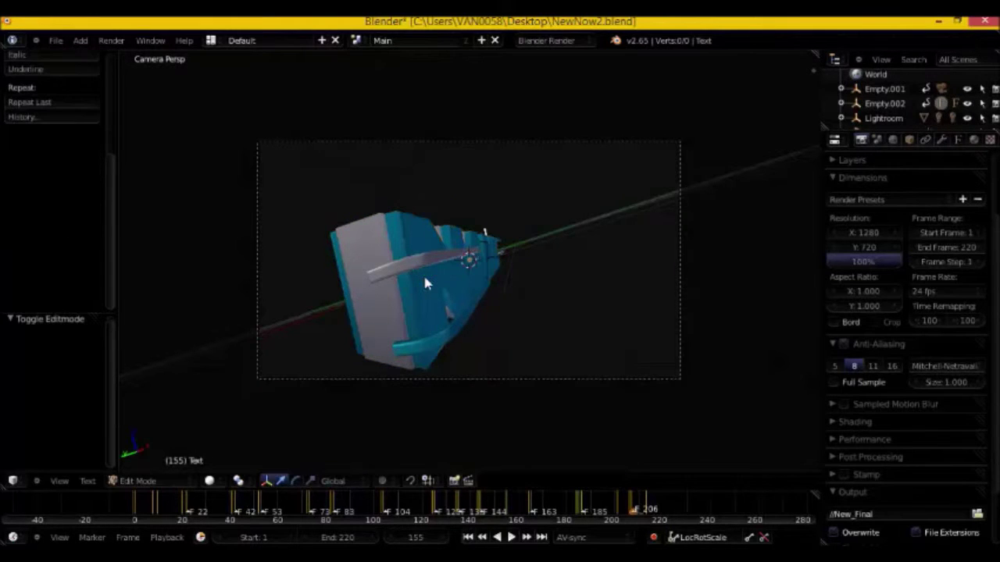
key(BackSpace)
key(BackSpace)
key(BackSpace)
key(BackSpace)
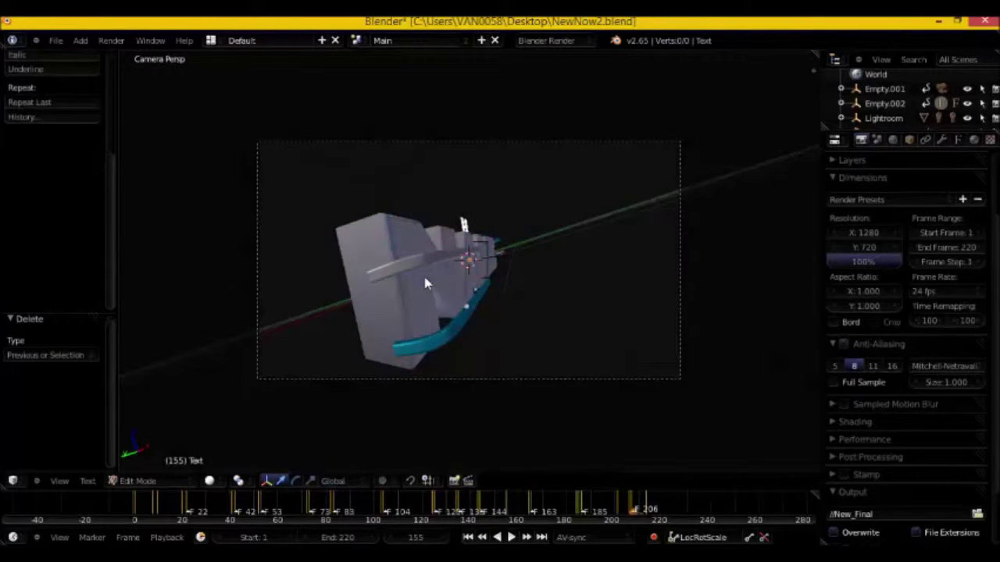
text(G)
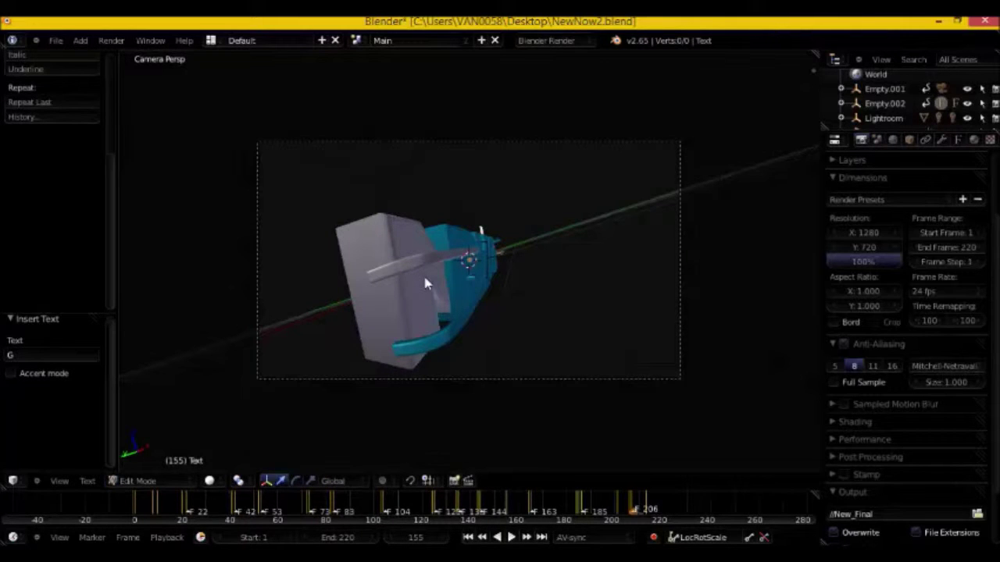
key(Tab)
Step: Replace the grey Text.001 object's letters with the new title, fixing the mistyped 6s
right_click(414, 301)
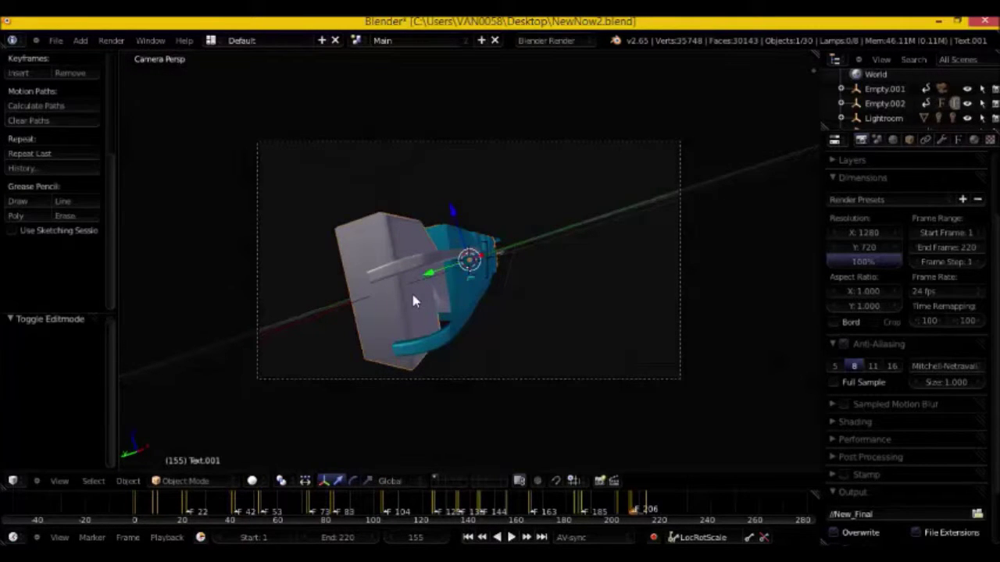
key(Tab)
key(BackSpace)
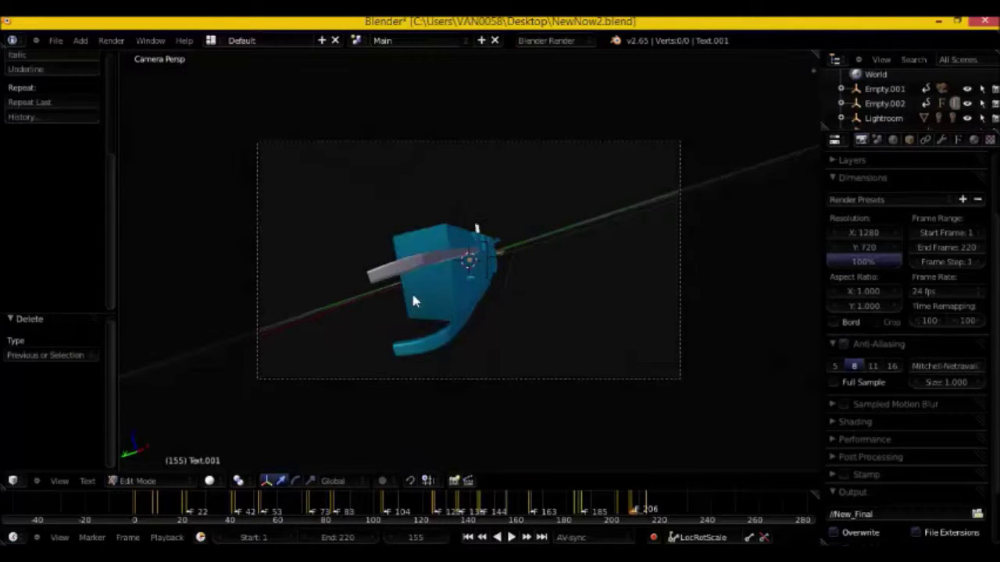
text(6)
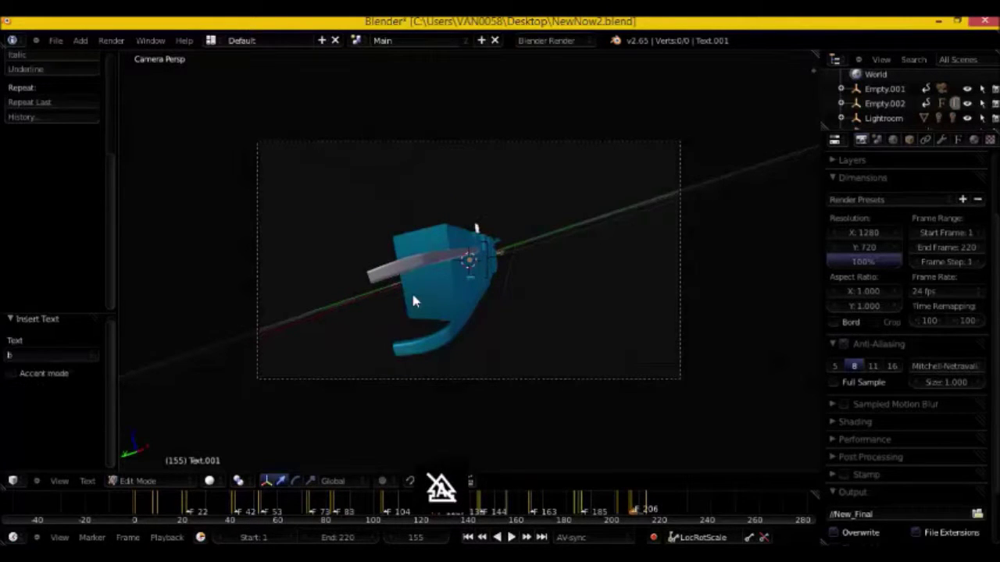
key(BackSpace)
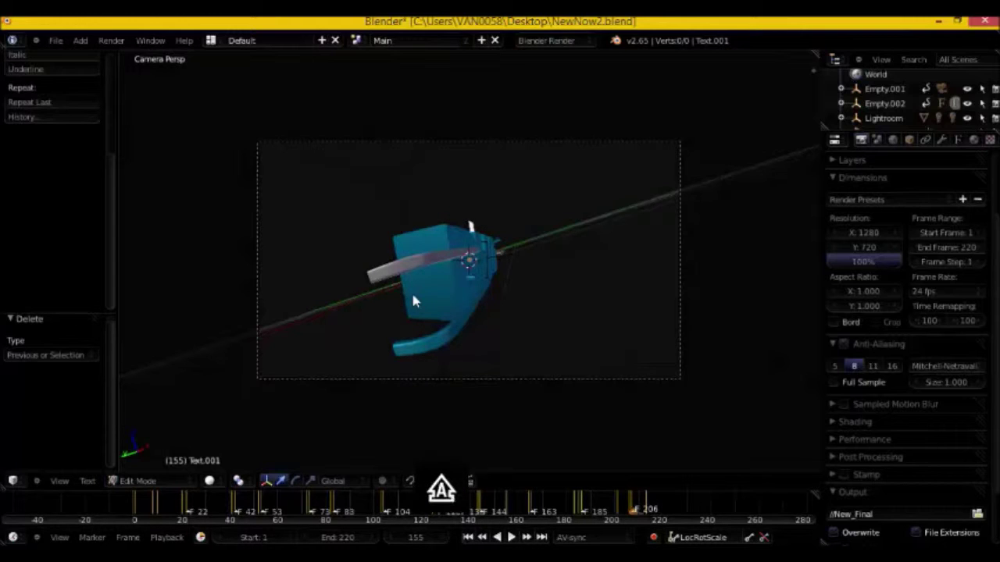
text(6)
key(BackSpace)
text(G)
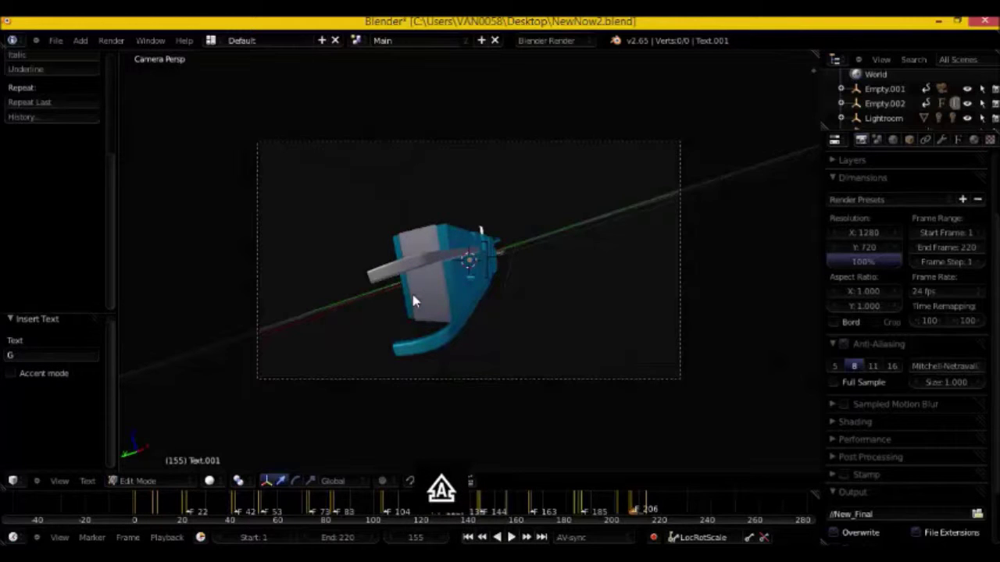
key(Tab)
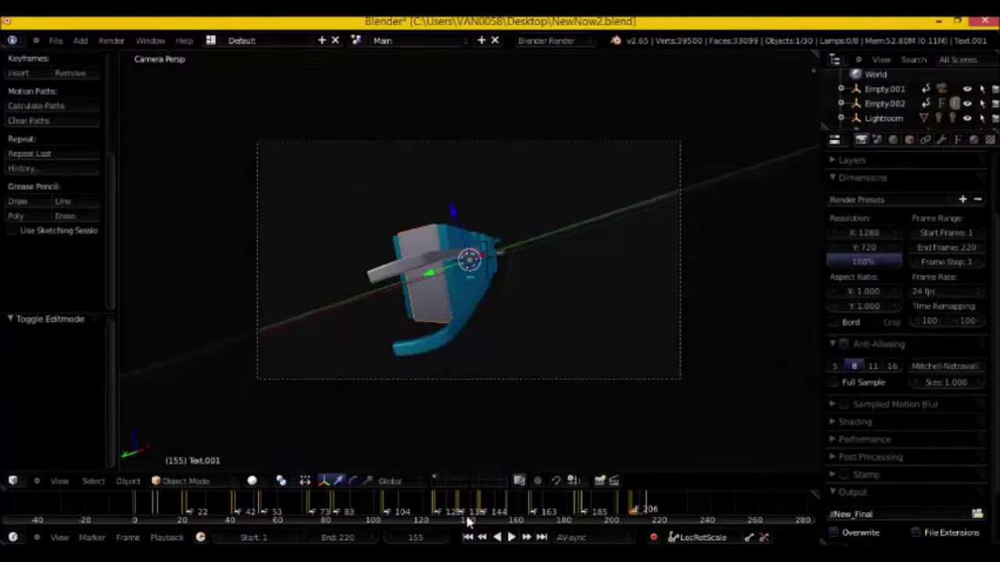
Step: Play the intro from frame 0 to check the BHG title, then rewind to frame 0
drag(429, 538, 351, 537)
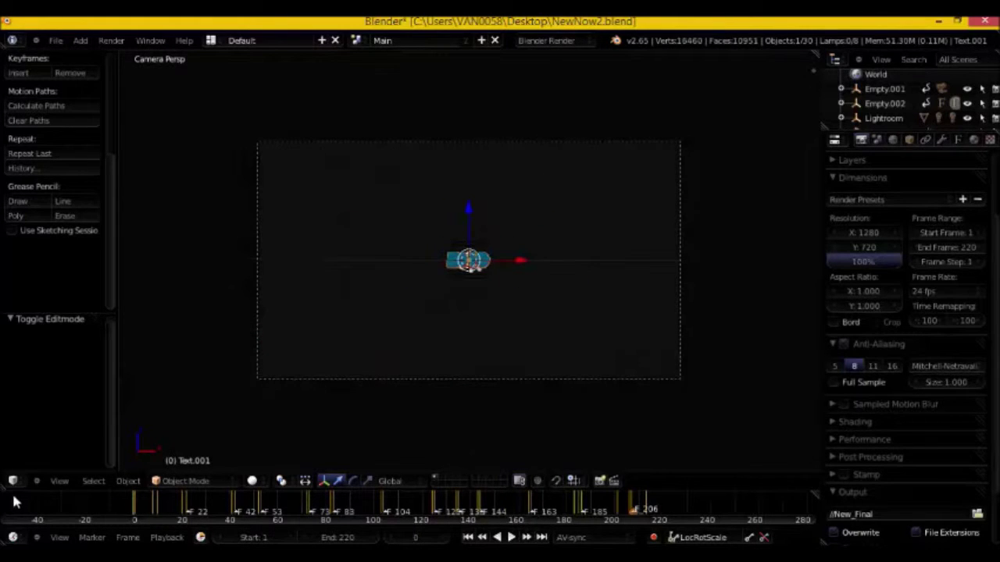
click(510, 537)
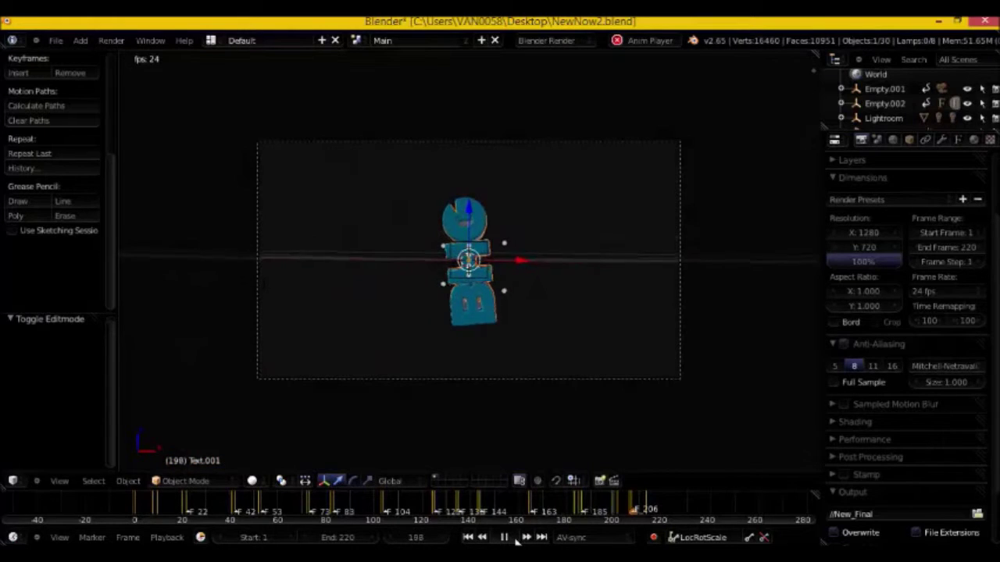
click(509, 539)
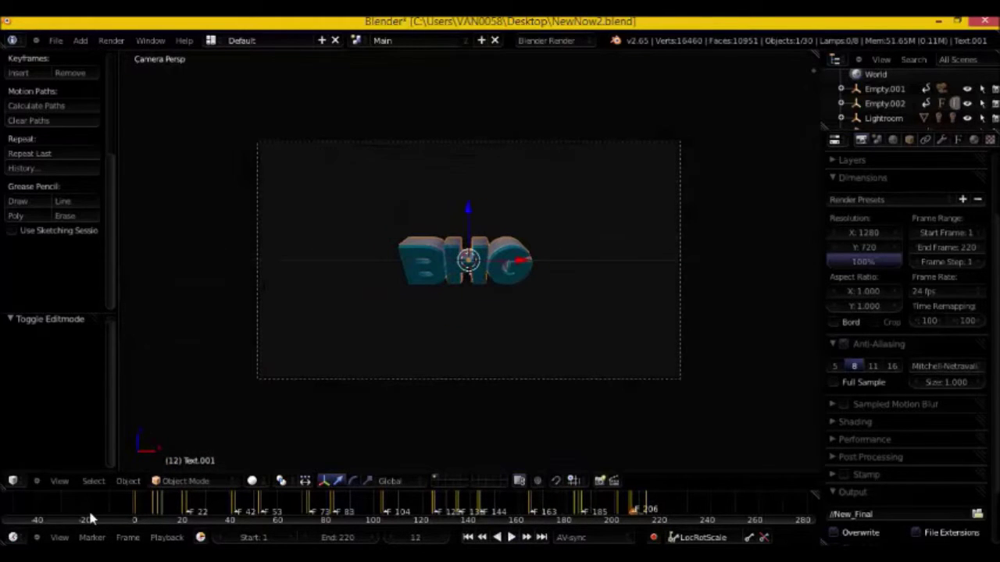
drag(150, 501, 89, 515)
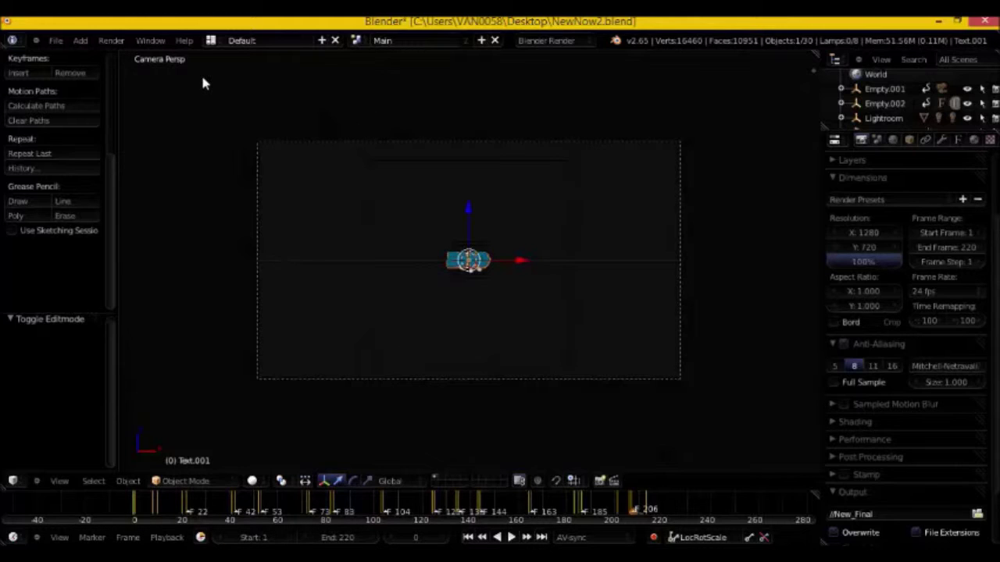
click(217, 41)
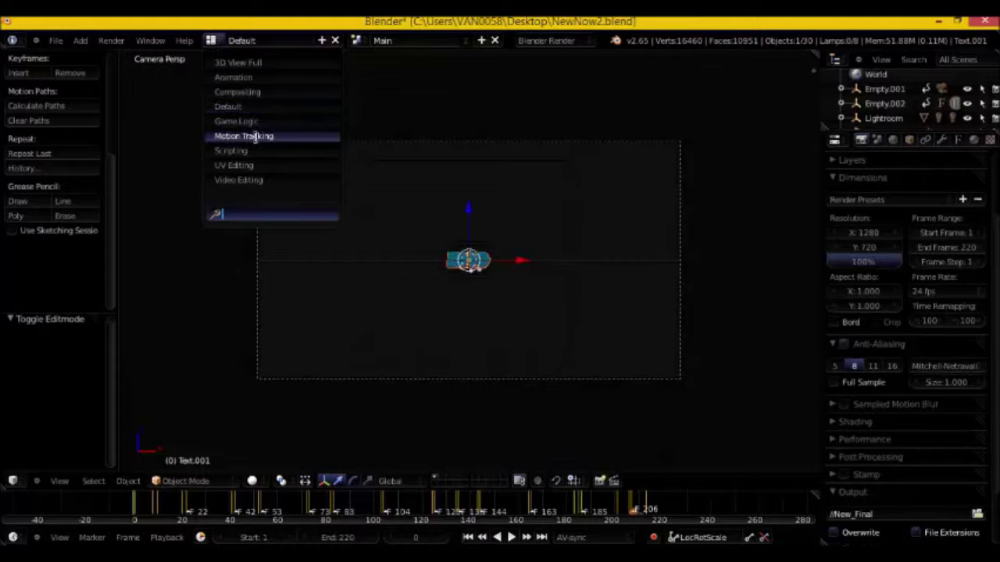
click(248, 180)
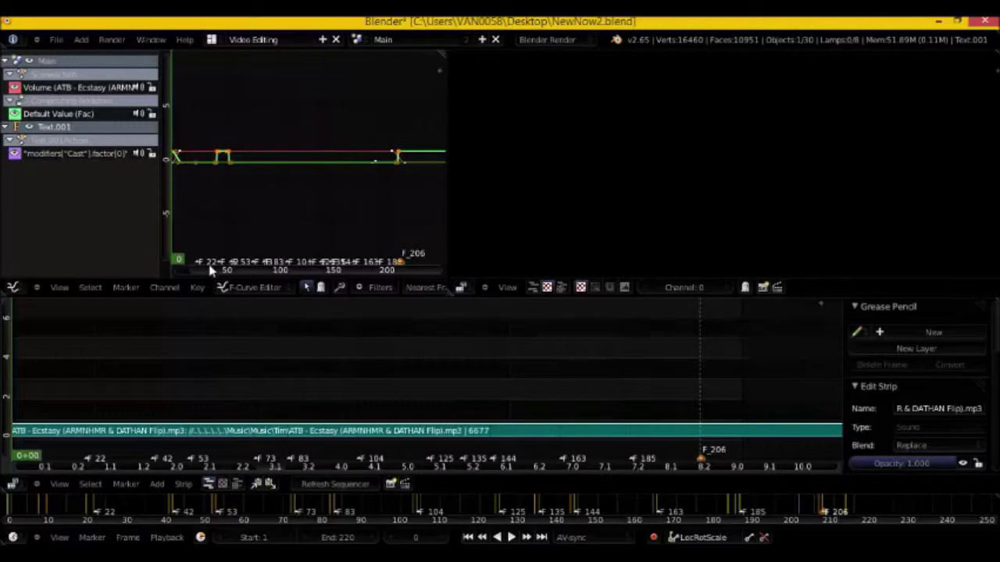
click(223, 43)
click(259, 104)
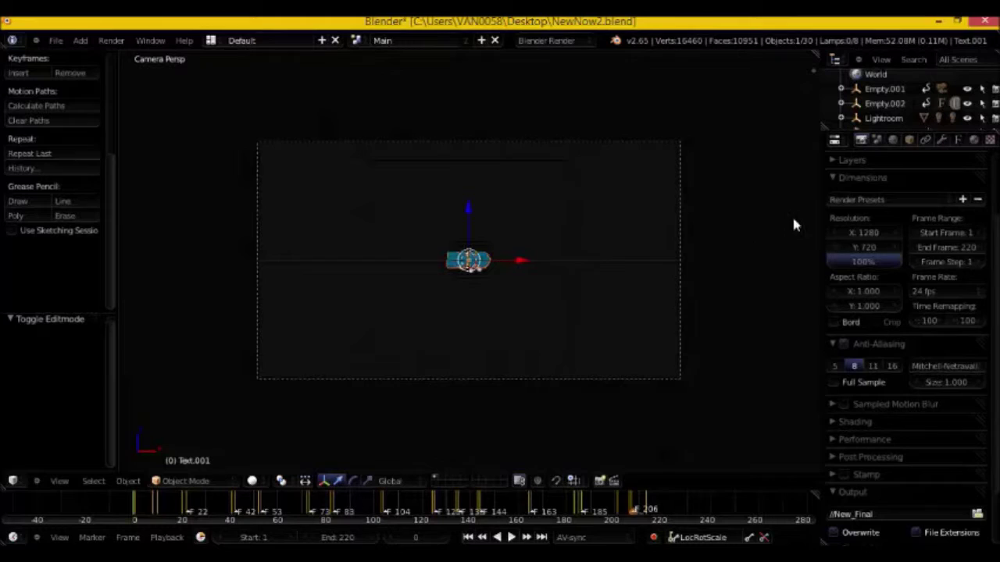
Step: Look over the text object's font settings in the Properties editor
click(960, 140)
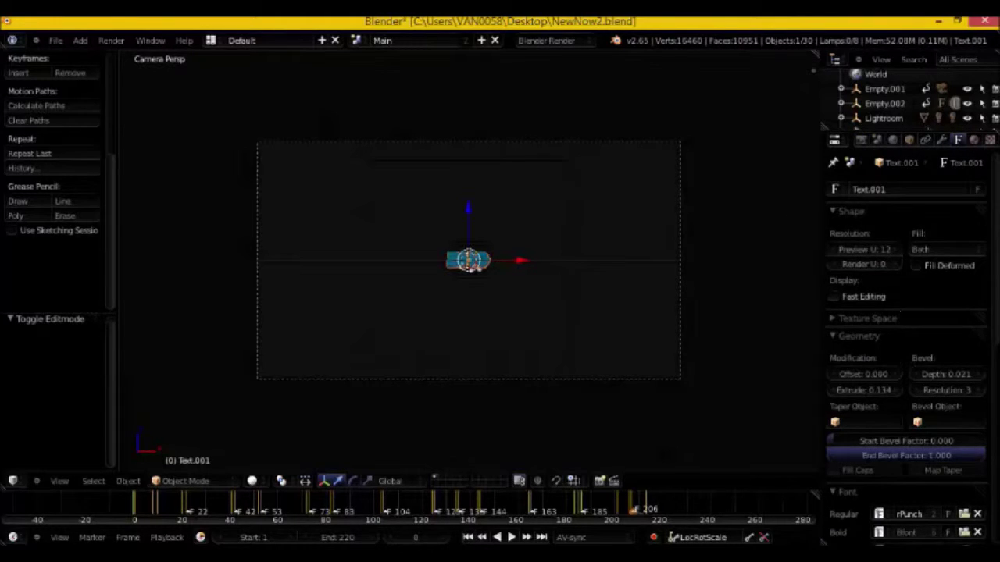
scroll(926, 305, down, 2)
scroll(926, 305, down, 5)
scroll(925, 304, up, 1)
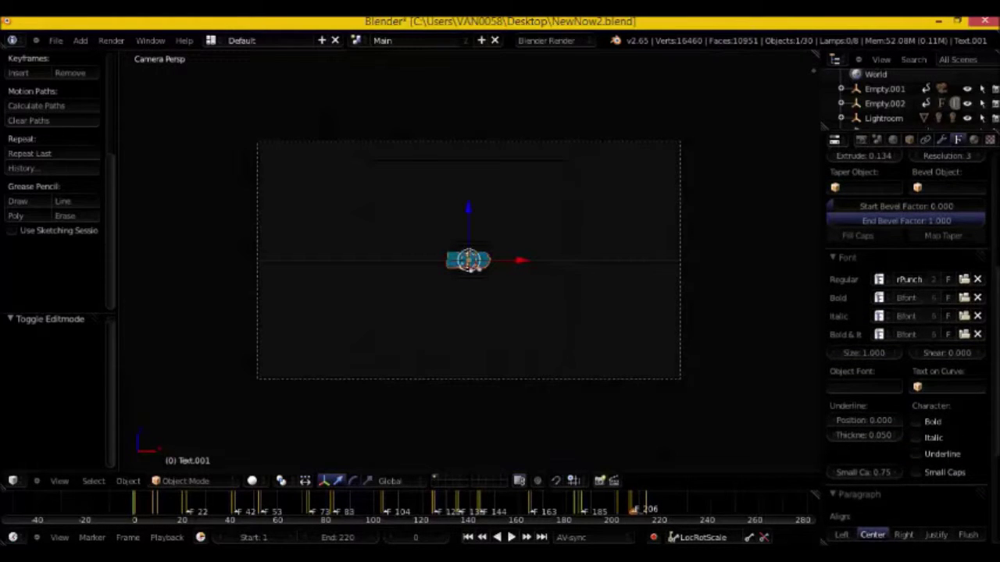
scroll(906, 313, up, 4)
scroll(905, 312, up, 2)
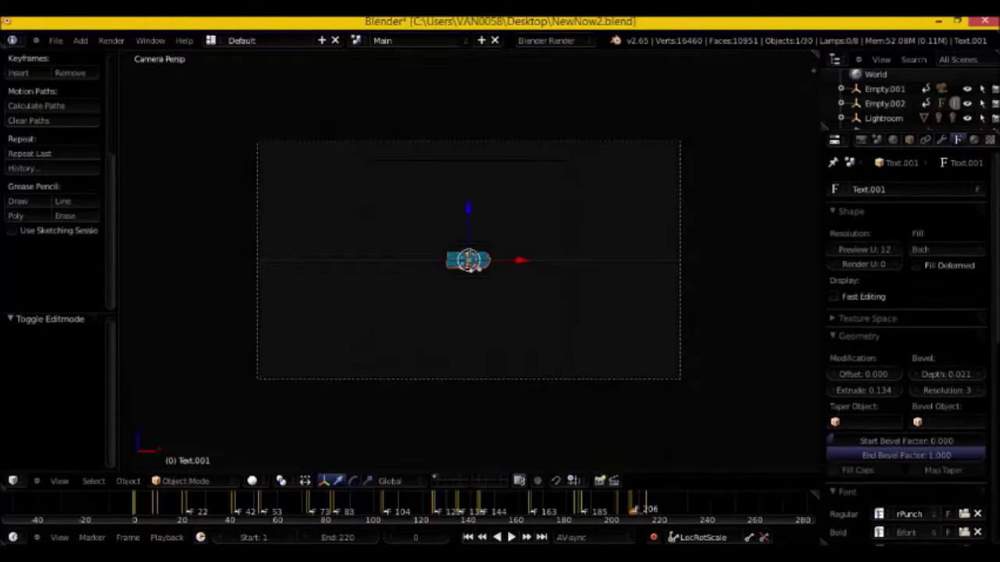
Step: Switch the Properties editor to the Render settings and scroll down to the Output panel
click(860, 140)
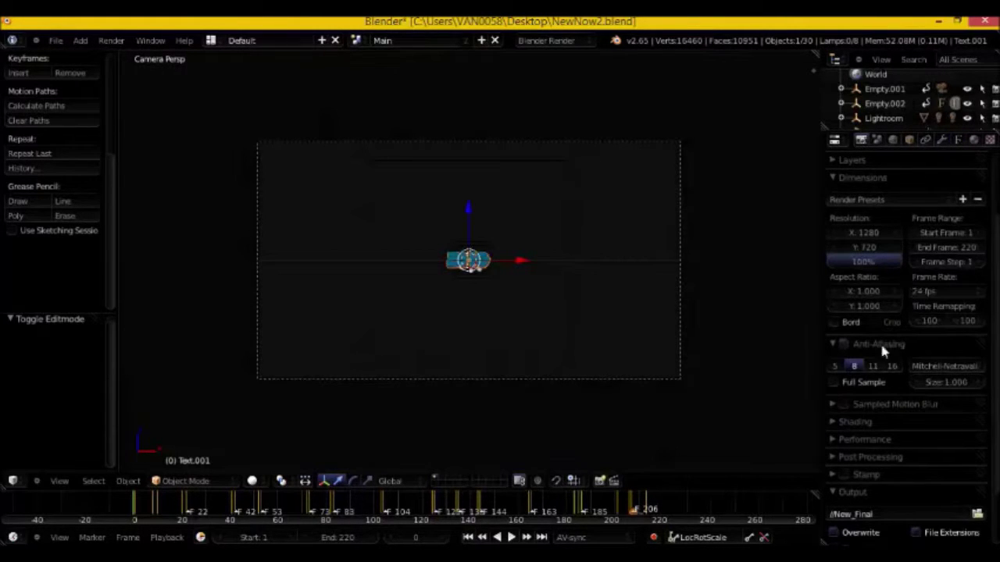
click(866, 422)
click(866, 421)
scroll(997, 376, down, 3)
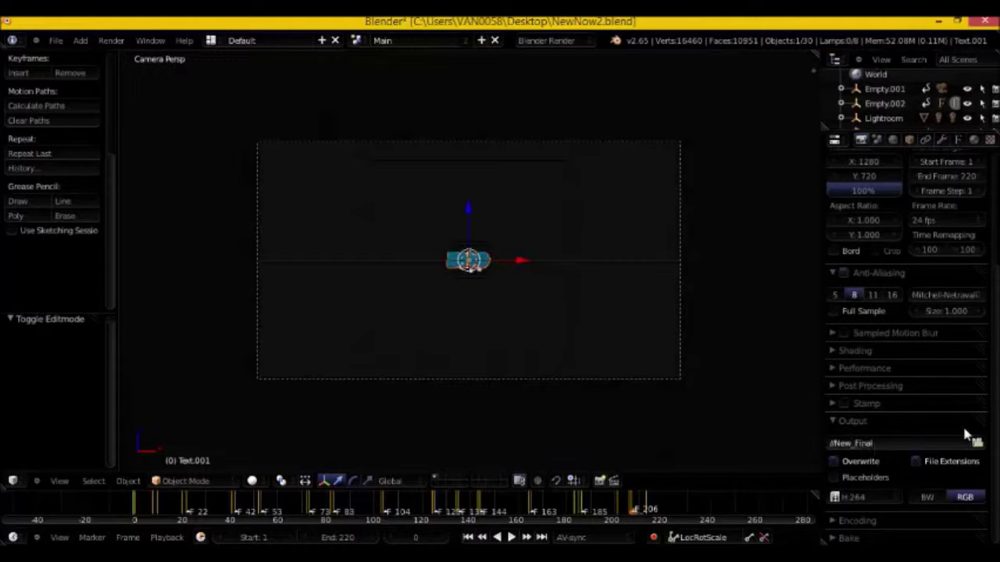
Step: Set the render output folder to My new intros\Blender Intros, keeping the New_Final name
click(977, 443)
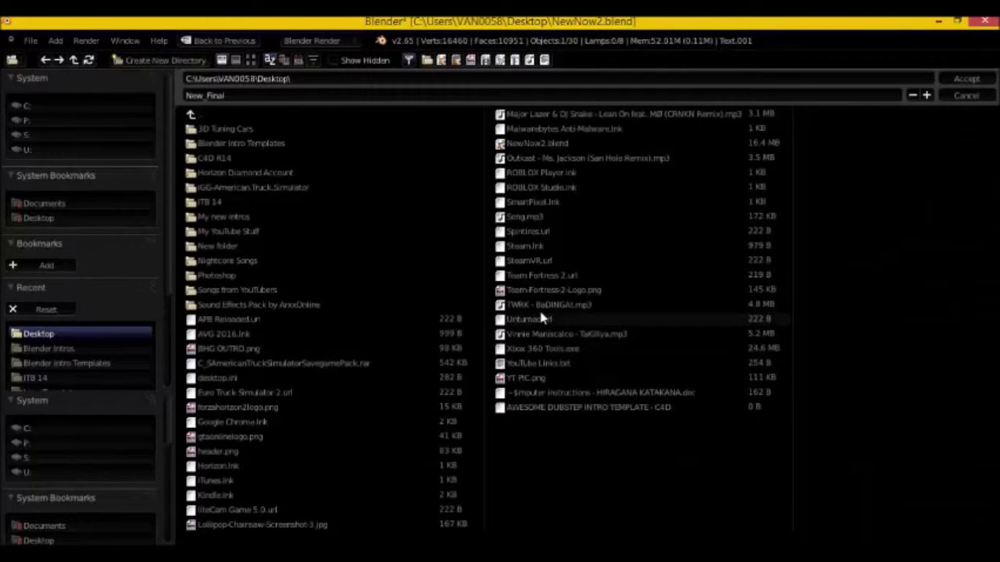
click(219, 217)
click(232, 129)
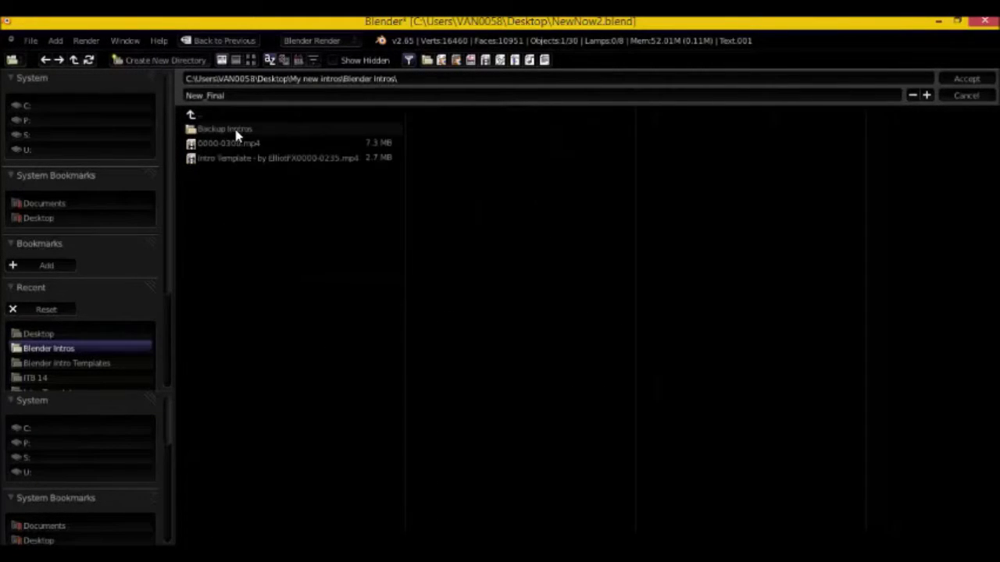
click(966, 79)
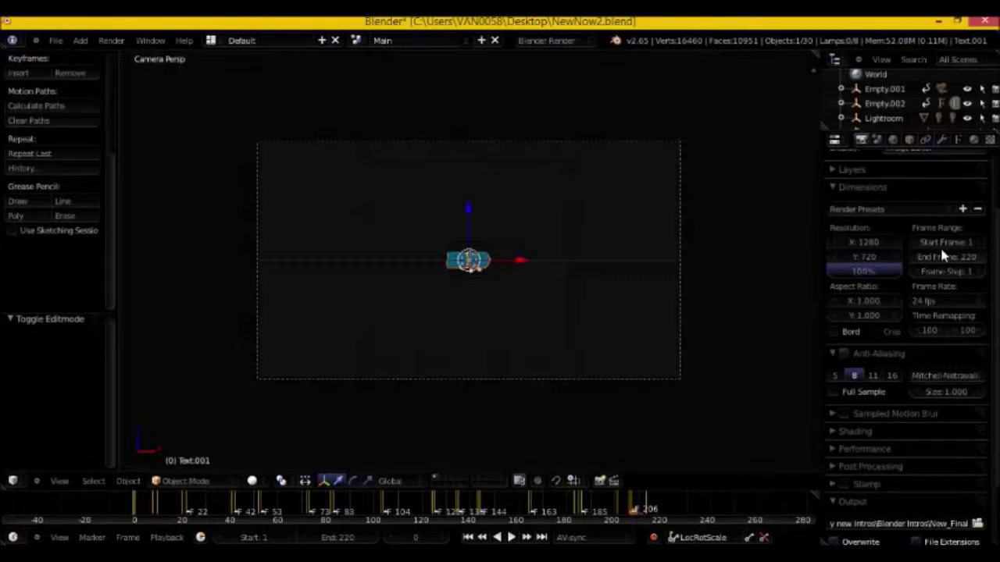
Step: Set the output file format to MPEG
scroll(873, 508, down, 2)
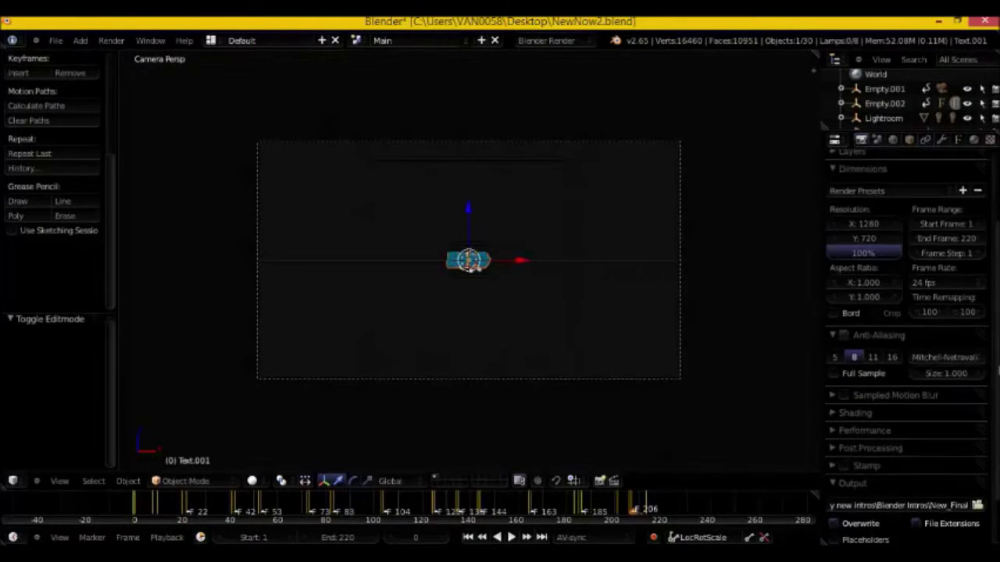
scroll(872, 508, down, 2)
click(869, 504)
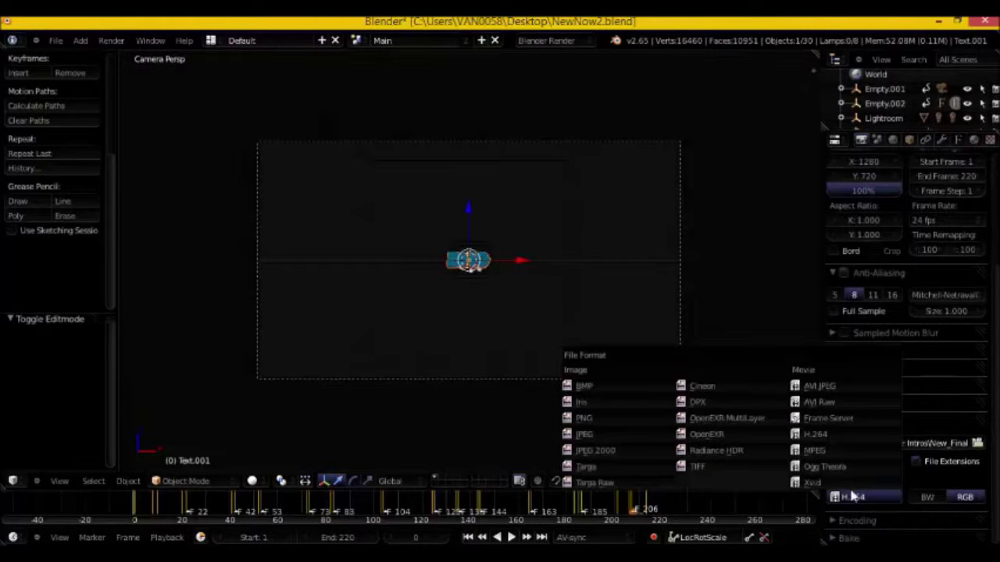
click(855, 466)
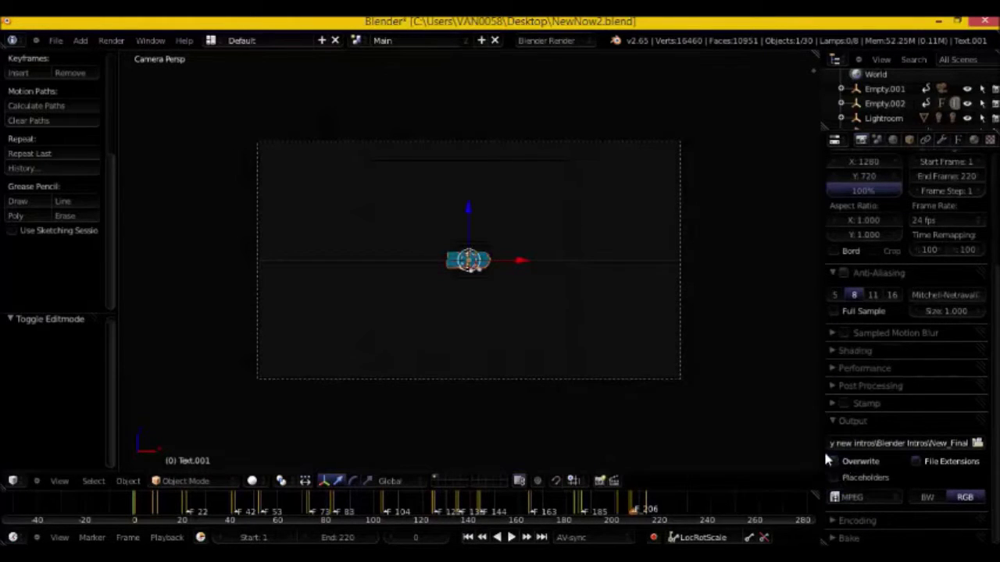
click(860, 494)
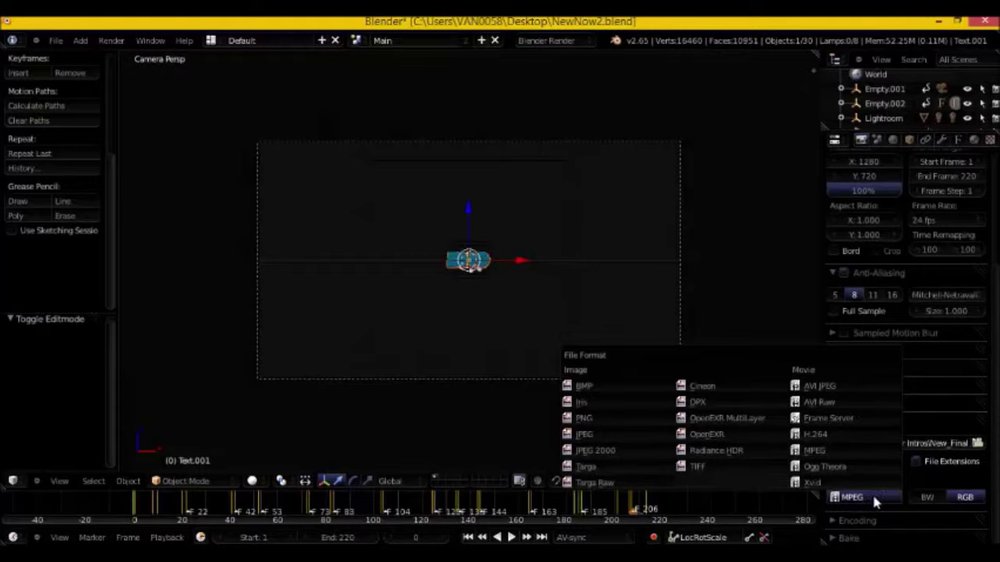
click(928, 478)
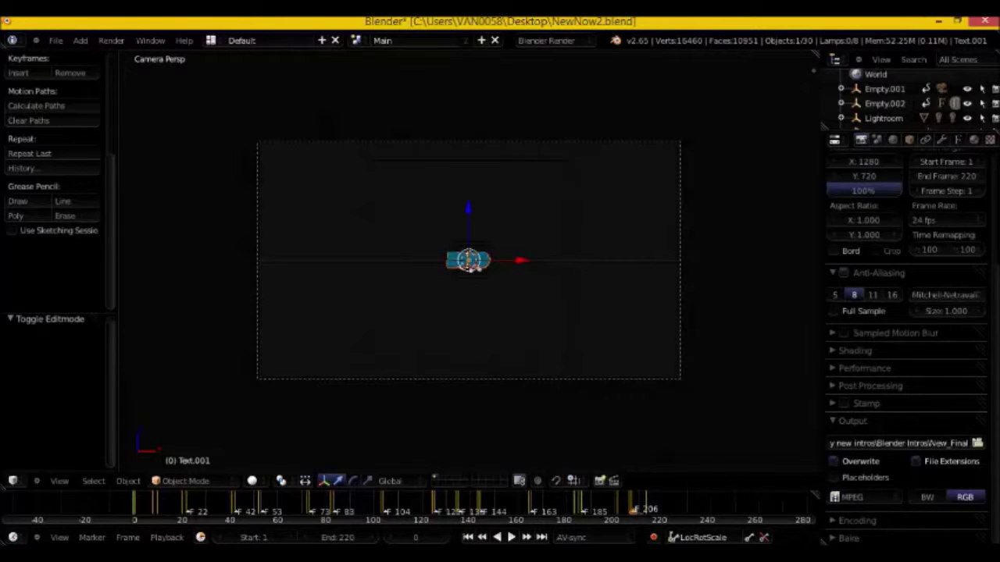
Step: Set the encoding container to MPEG-4 and keep MP3 as the audio codec
click(867, 521)
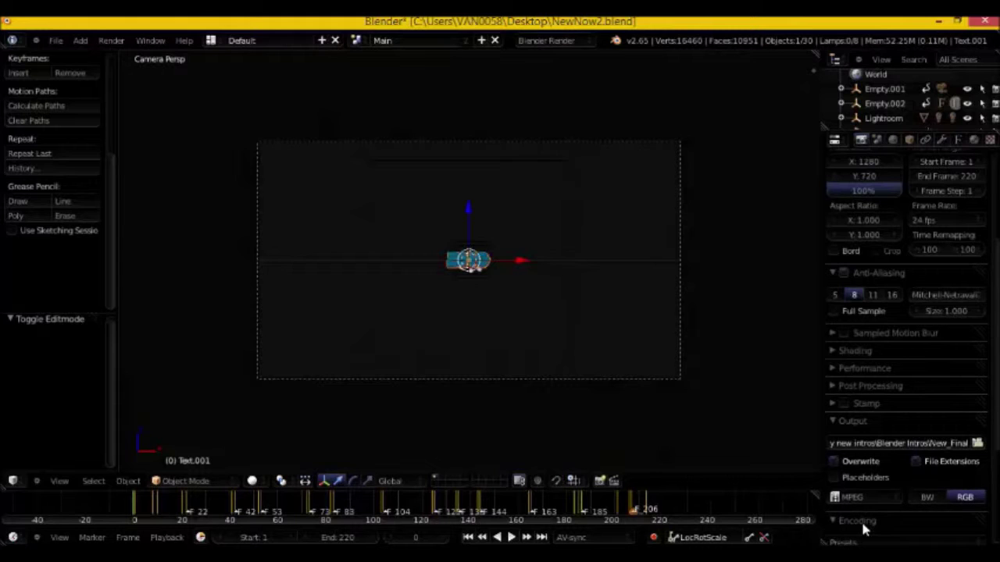
scroll(885, 386, down, 5)
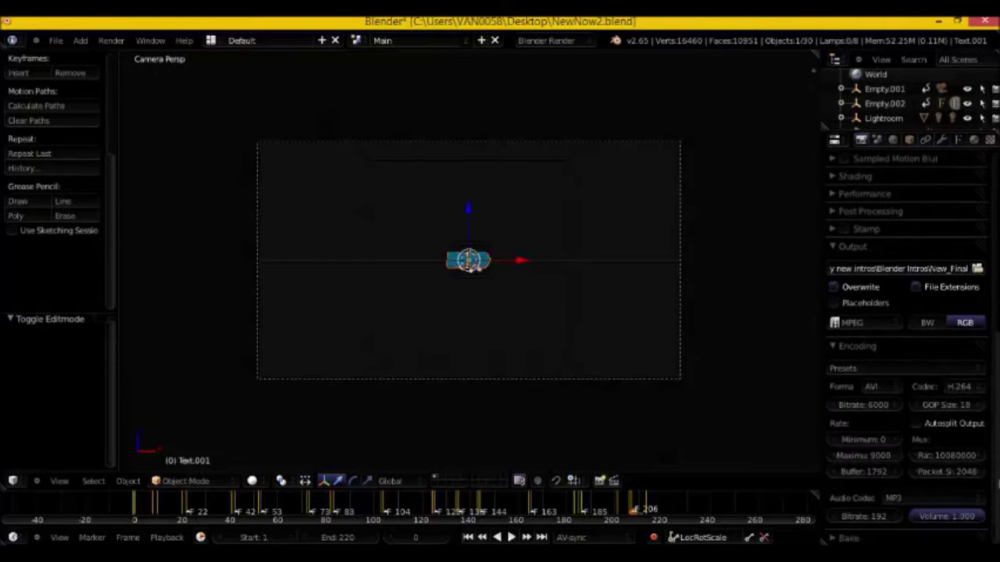
click(885, 386)
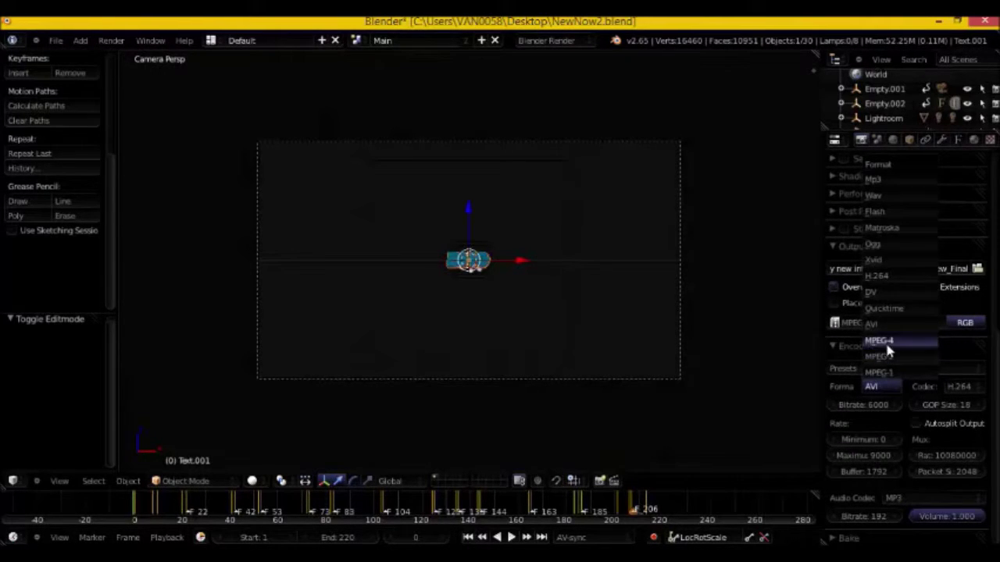
click(886, 348)
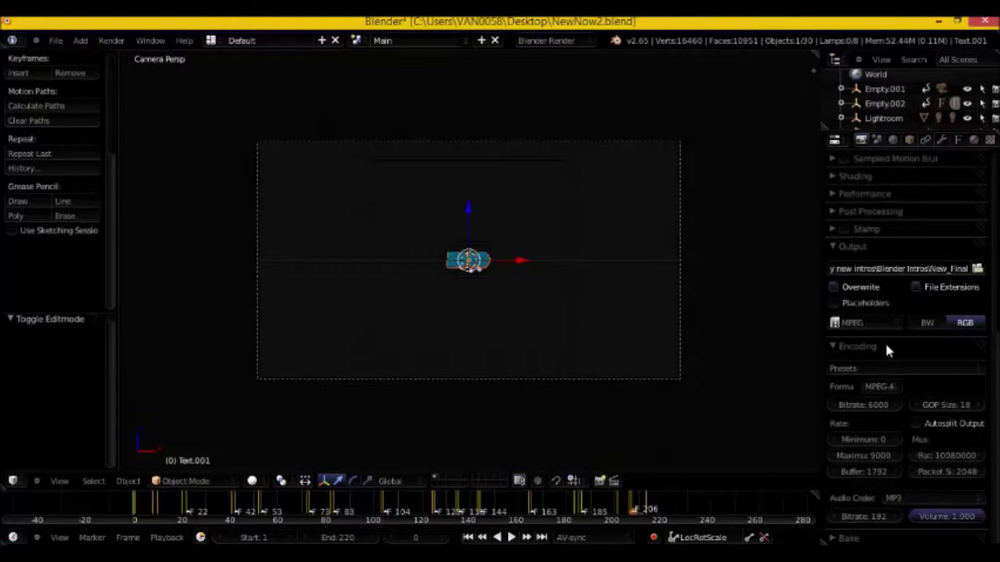
click(902, 500)
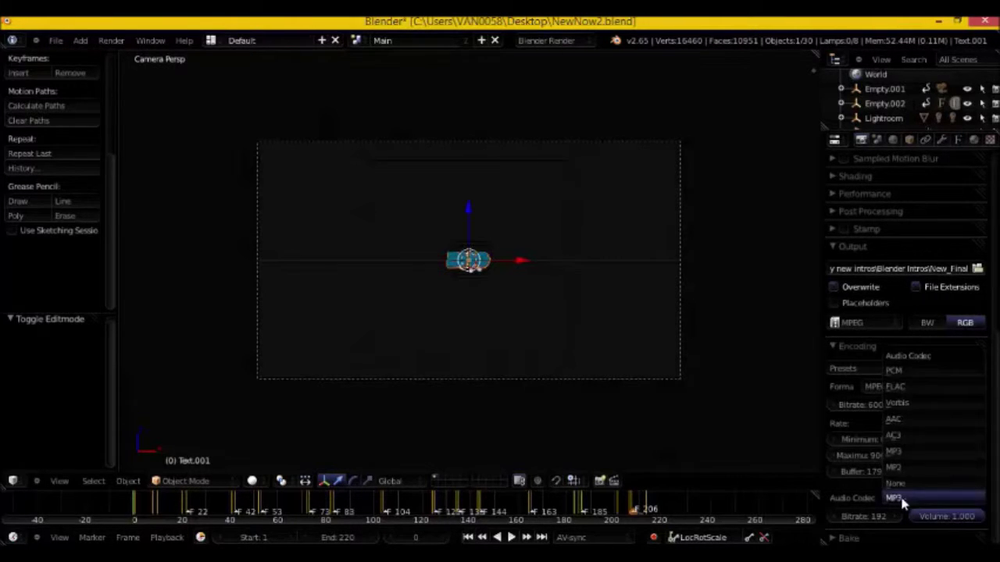
click(898, 453)
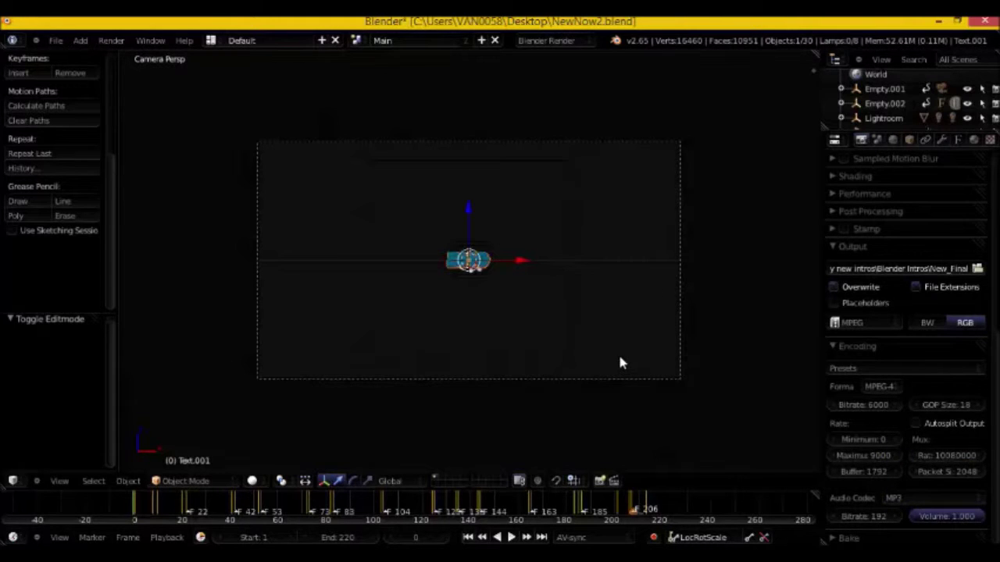
scroll(994, 376, up, 3)
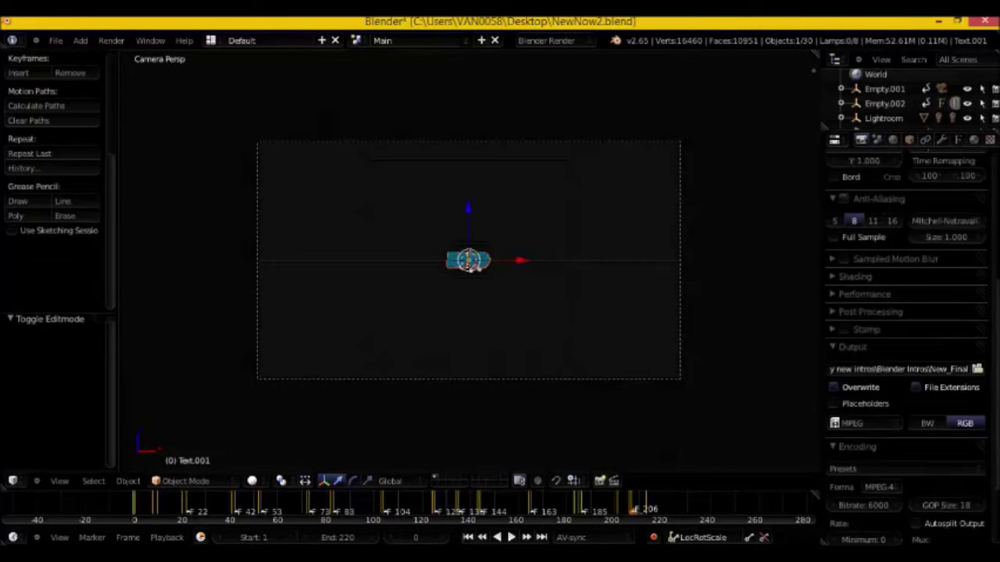
scroll(994, 376, up, 5)
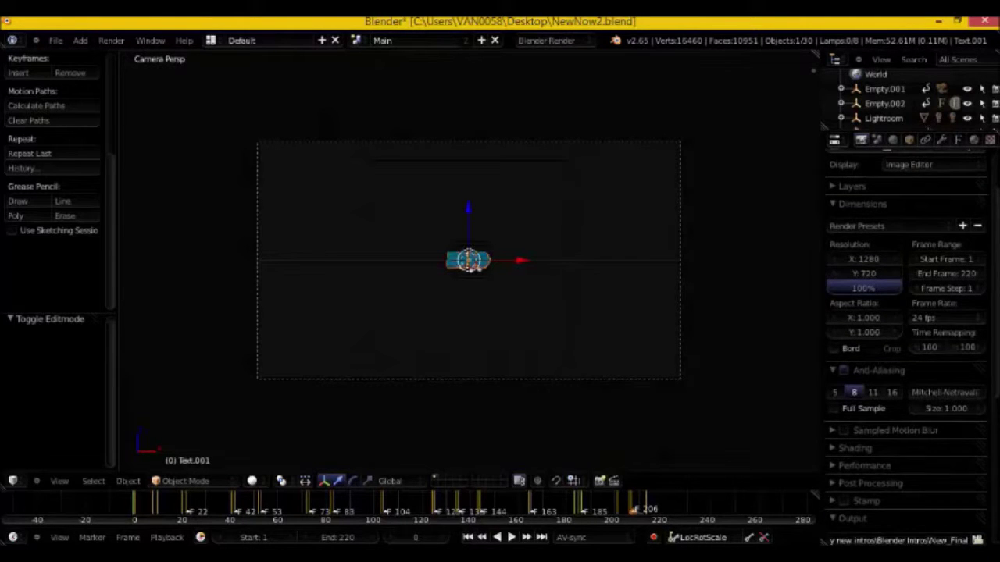
scroll(994, 312, up, 2)
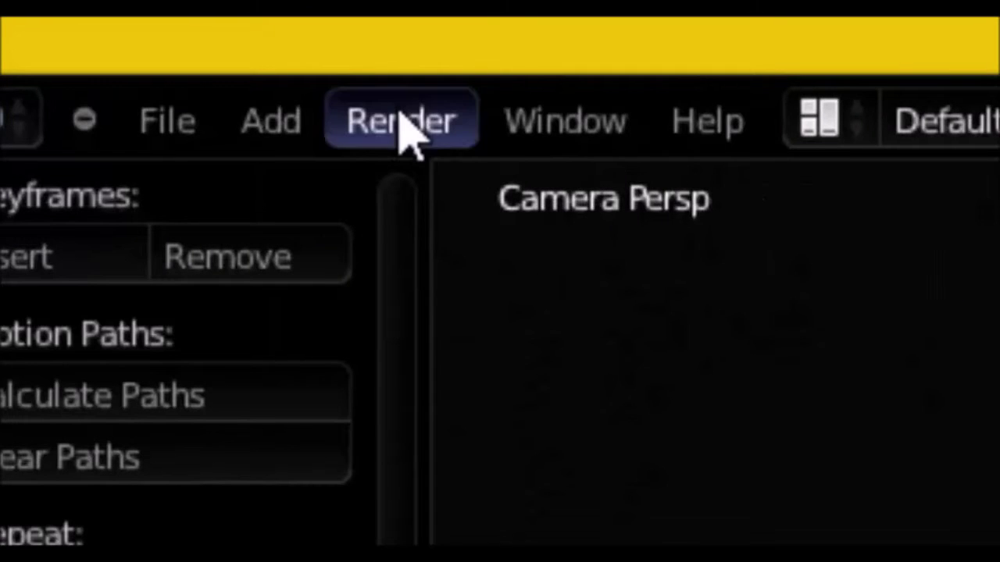
Step: Render the full 220-frame animation to video, then minimize Blender to the desktop
click(399, 113)
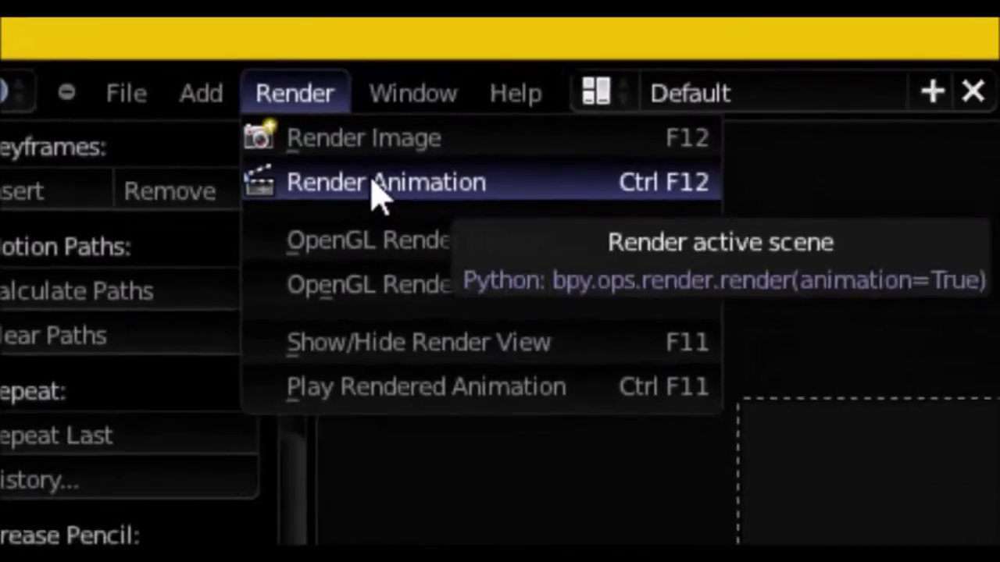
click(515, 249)
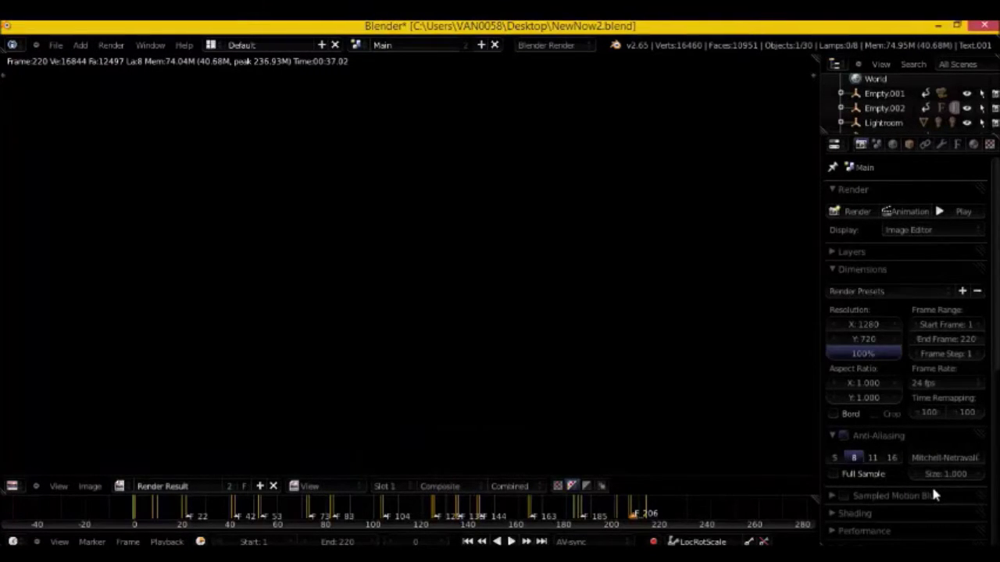
click(937, 26)
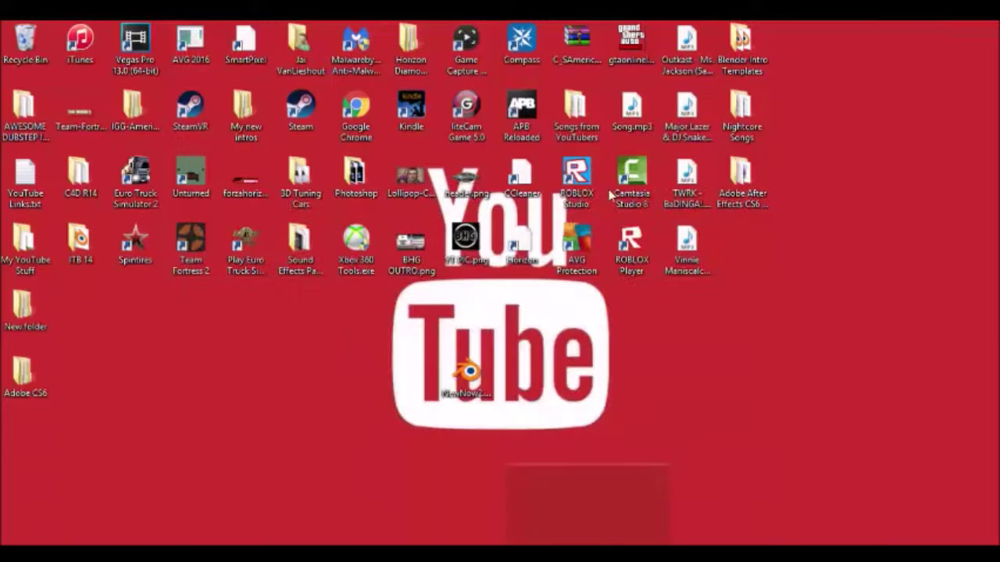
double_click(266, 135)
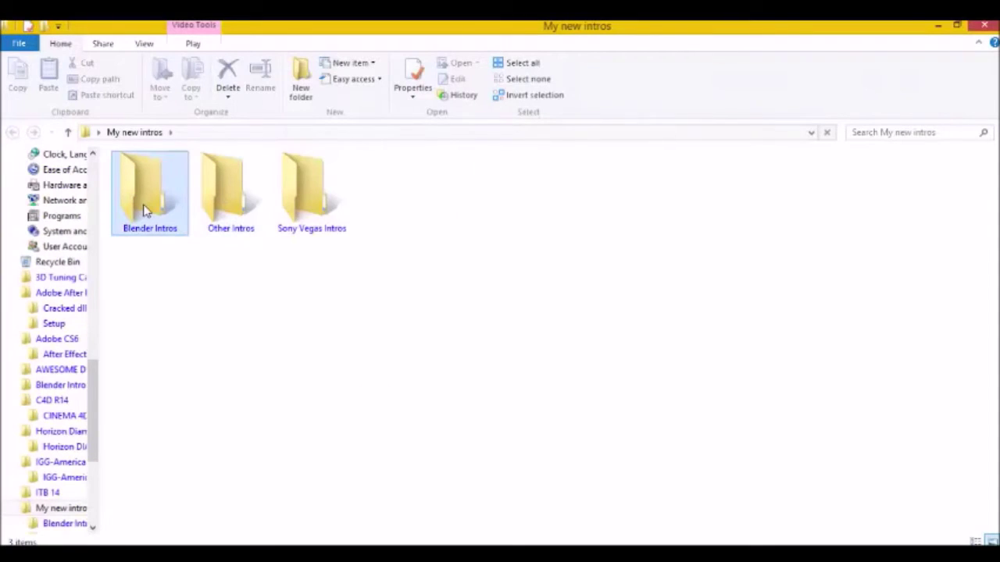
click(144, 210)
double_click(144, 209)
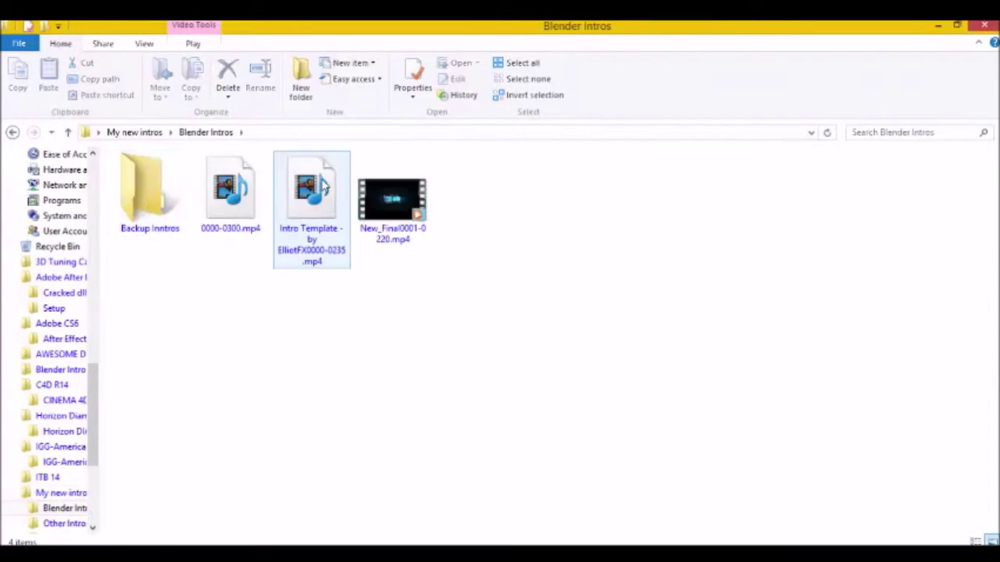
click(397, 201)
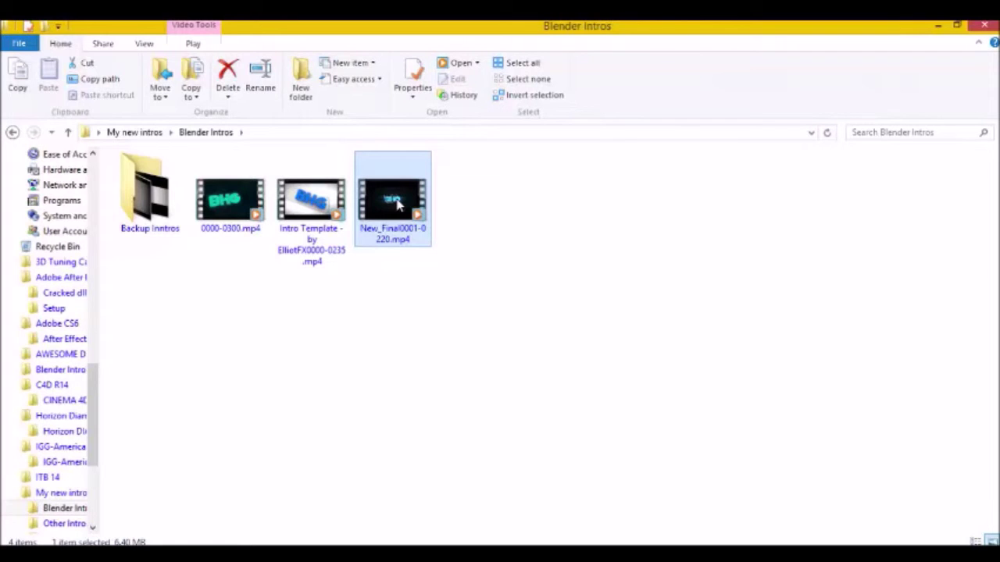
double_click(396, 201)
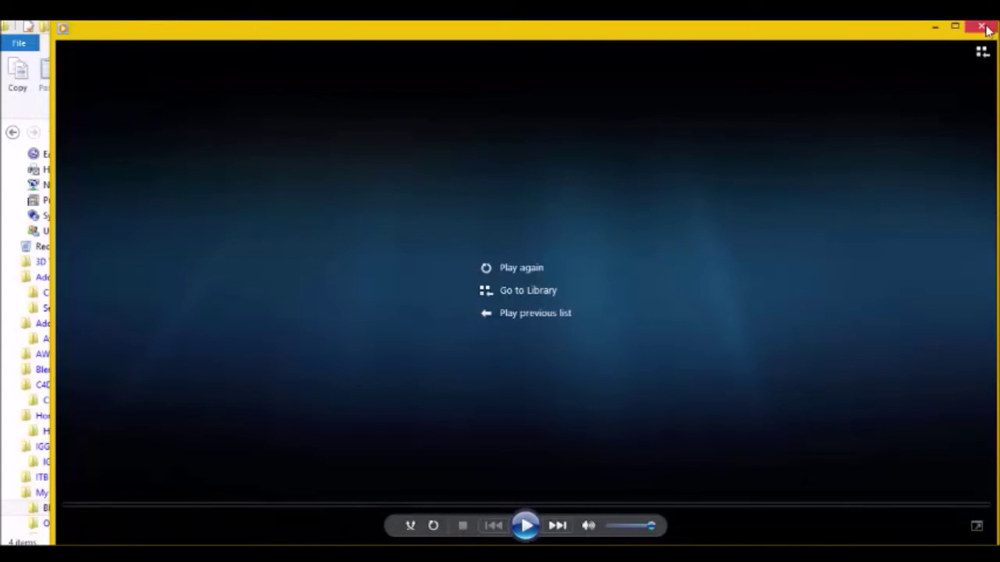
click(981, 27)
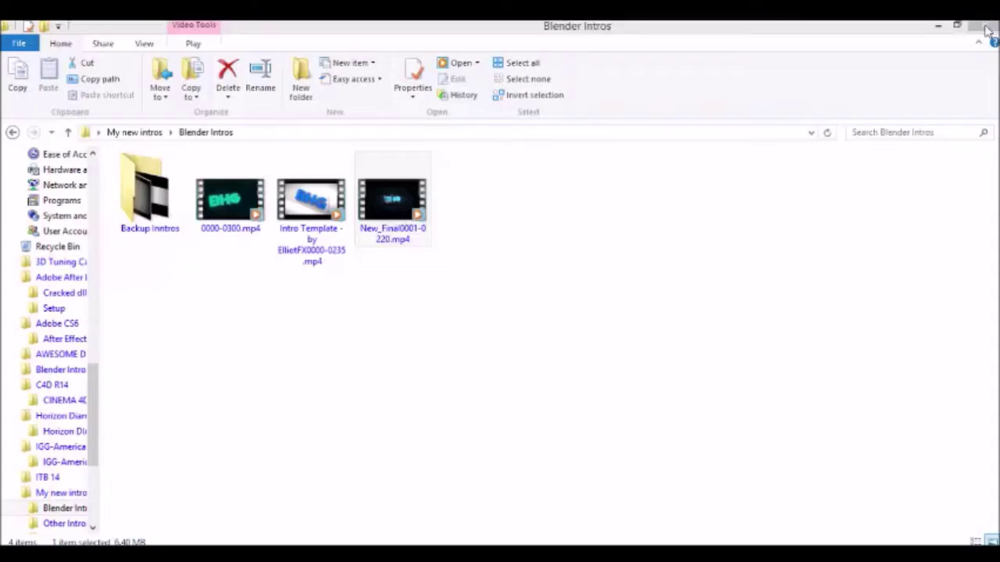
click(985, 29)
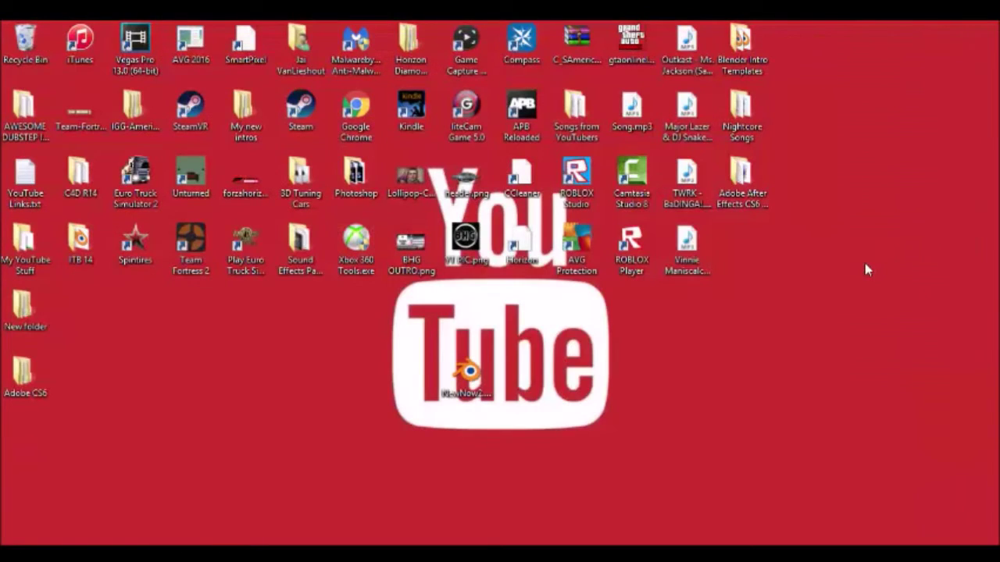